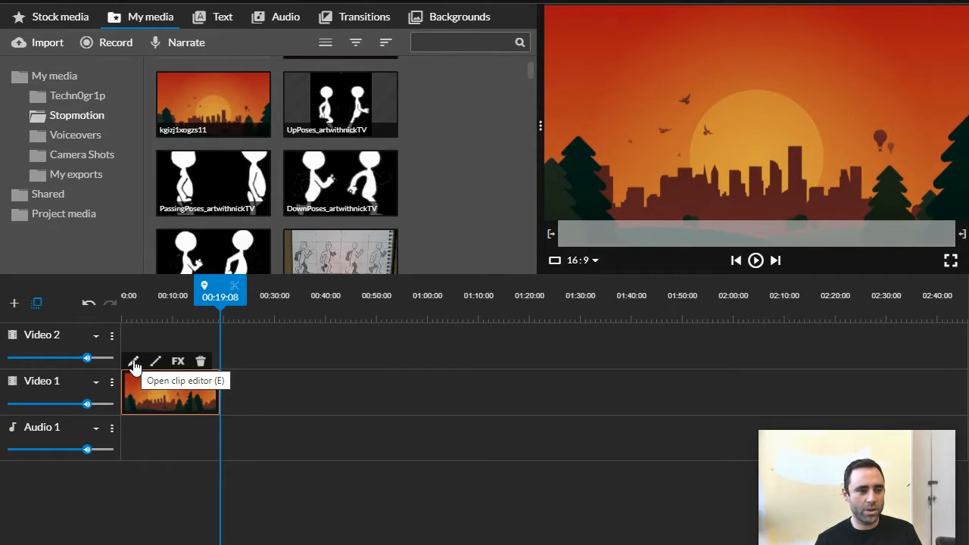
- Scale the sunset background clip on Video 1 to 1.4 and position it at x -29, y -411
left_click(134, 364)
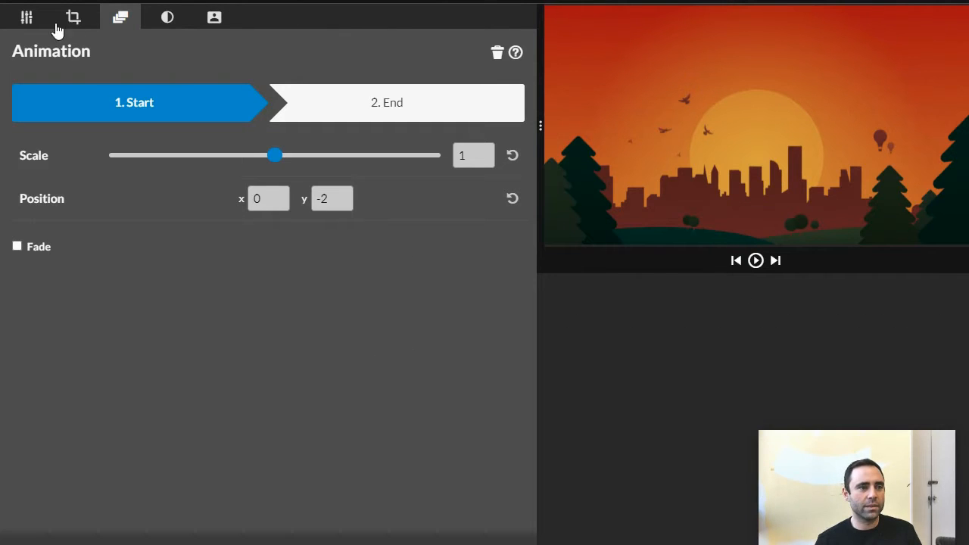
left_click(28, 21)
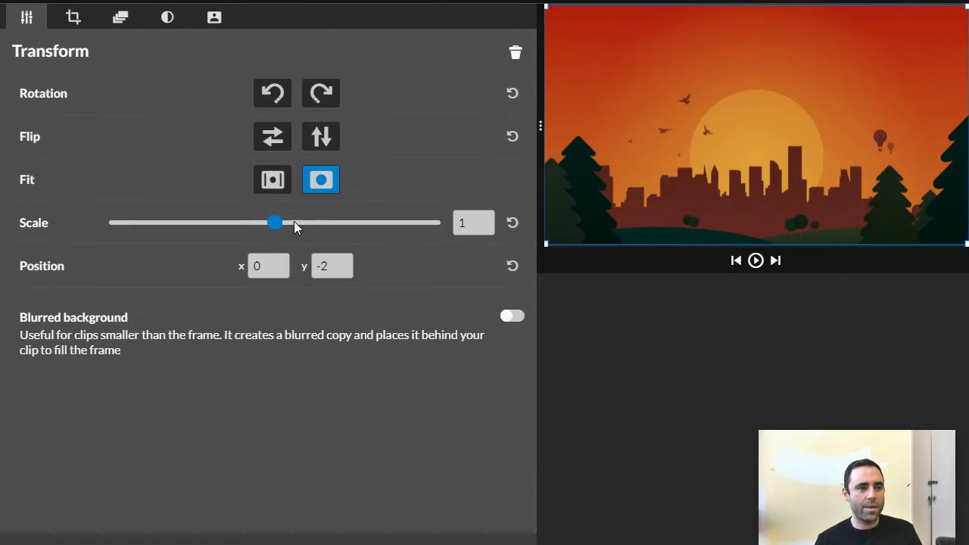
left_click_drag(278, 228, 295, 229)
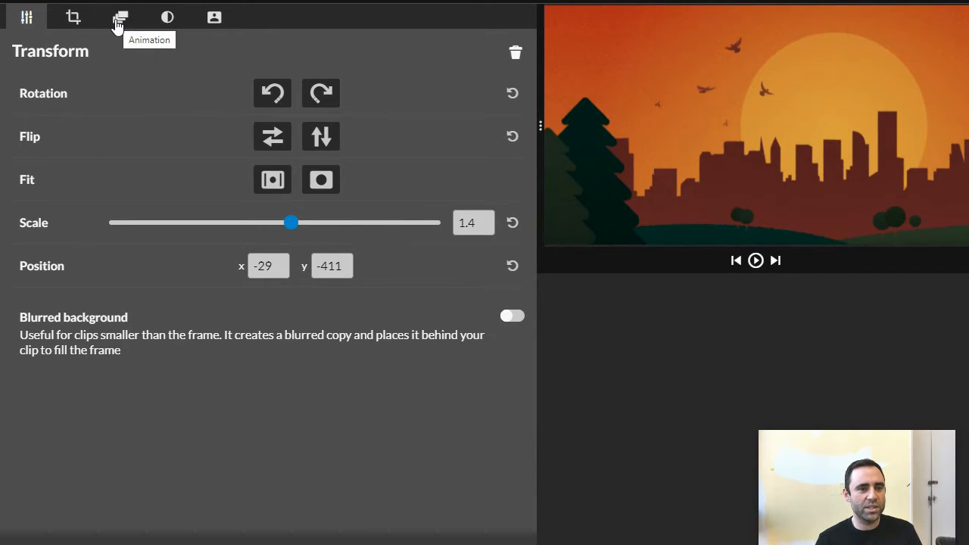
- Set the background clip's animation start position to x -25, y -421 at scale 1.4
left_click(117, 22)
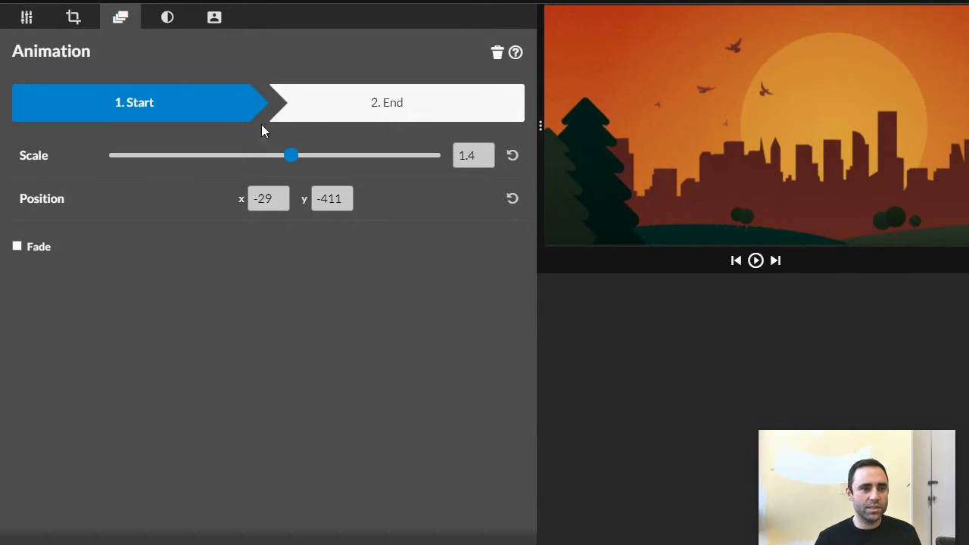
left_click(217, 119)
left_click_drag(655, 152, 667, 151)
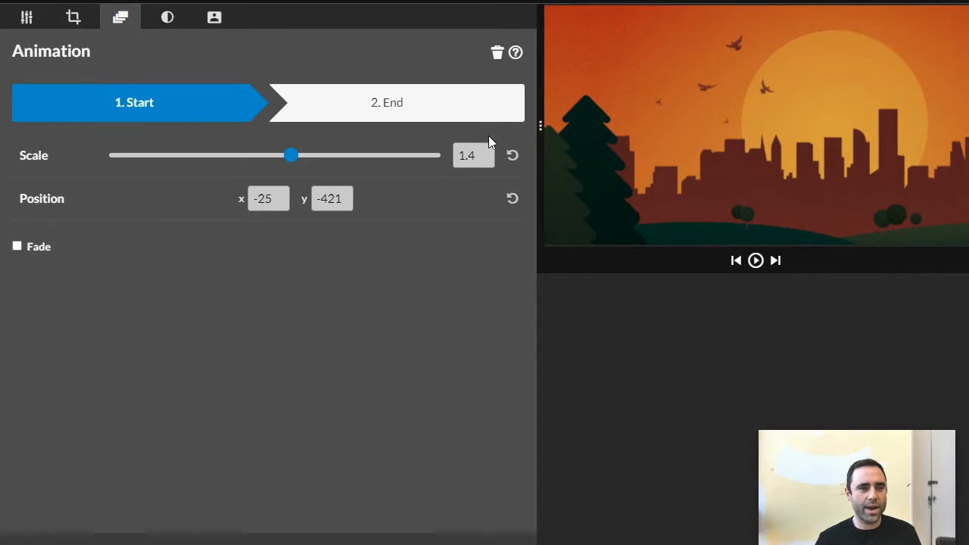
- Set the background's animation end position to x -723, y -421 at scale 1.4 and compare the start and end frames
left_click(474, 110)
left_click_drag(912, 156, 760, 156)
left_click(376, 104)
left_click(200, 104)
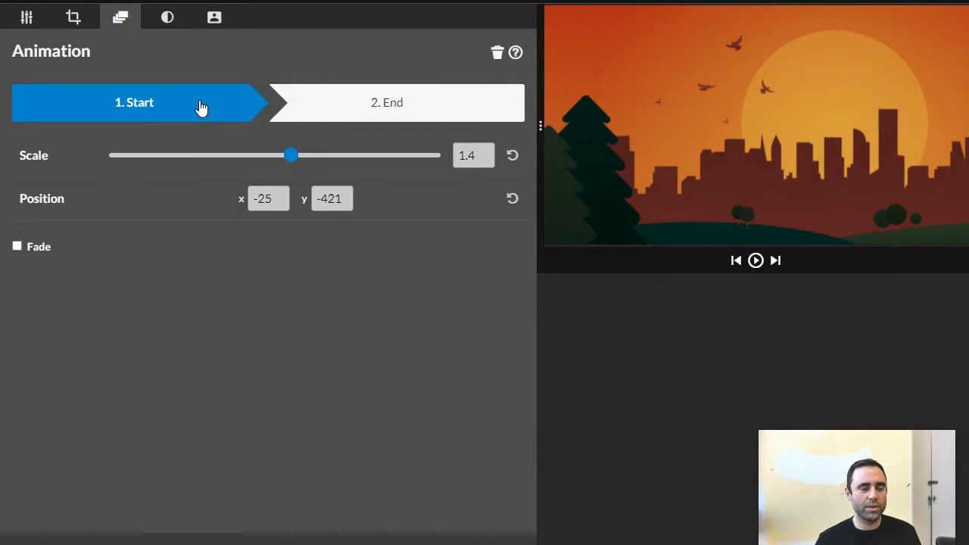
left_click(333, 105)
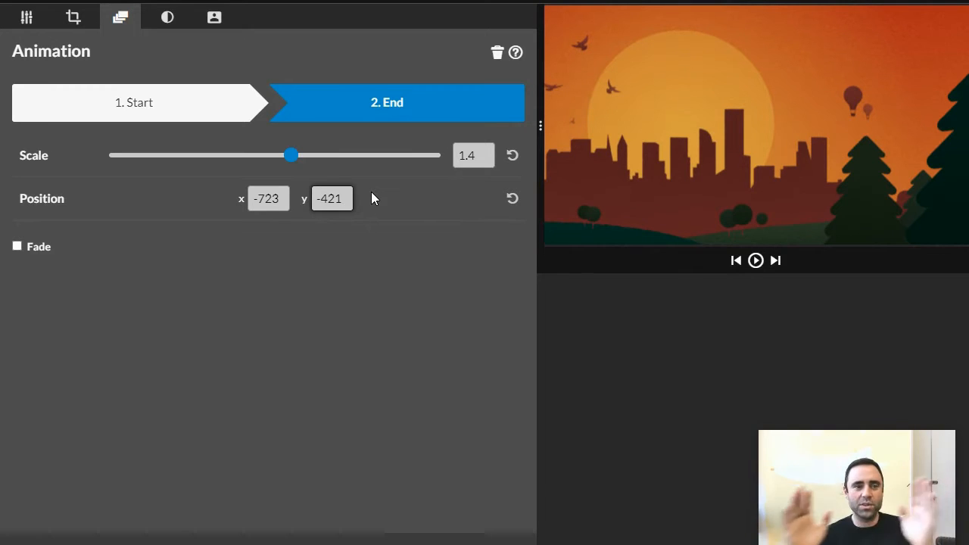
left_click(188, 116)
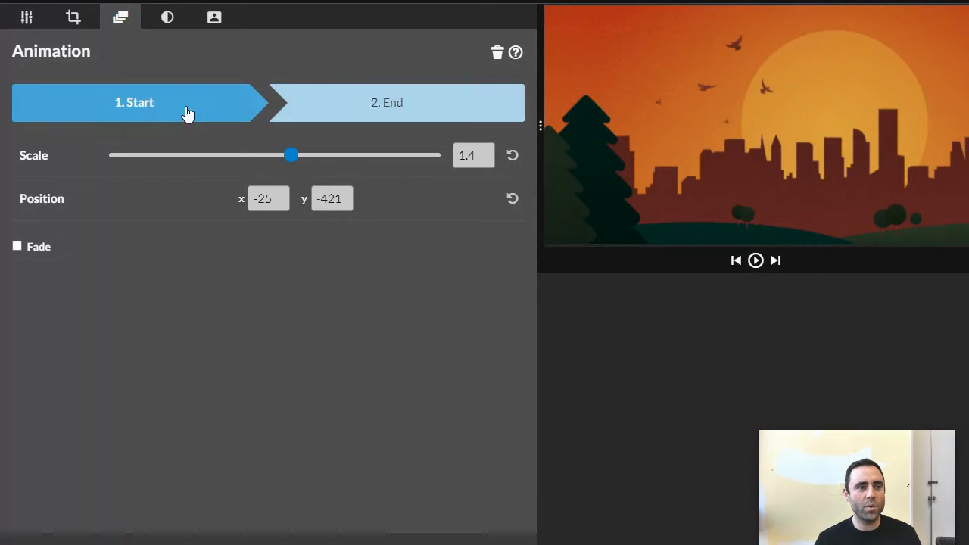
left_click(389, 103)
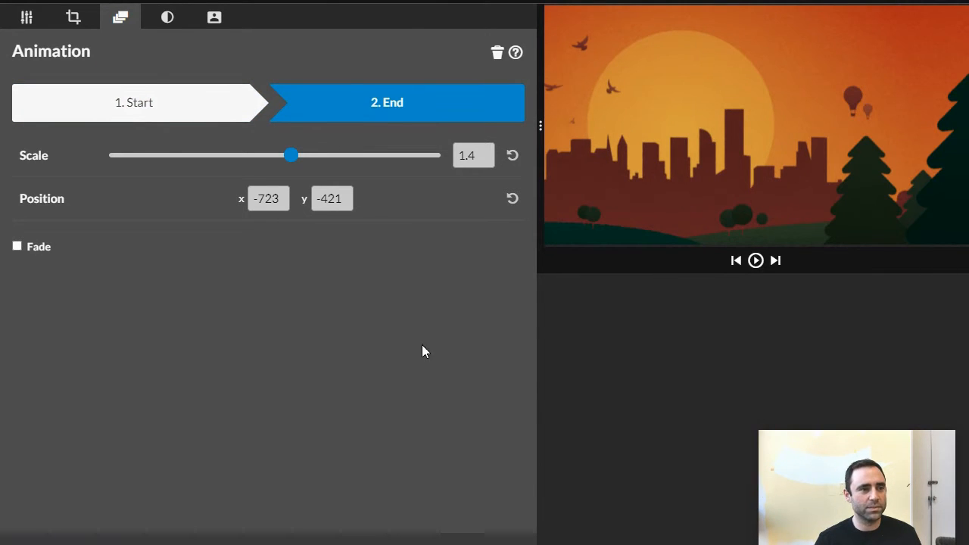
- Play back the panning background and return the playhead to the start of the timeline
left_click(755, 260)
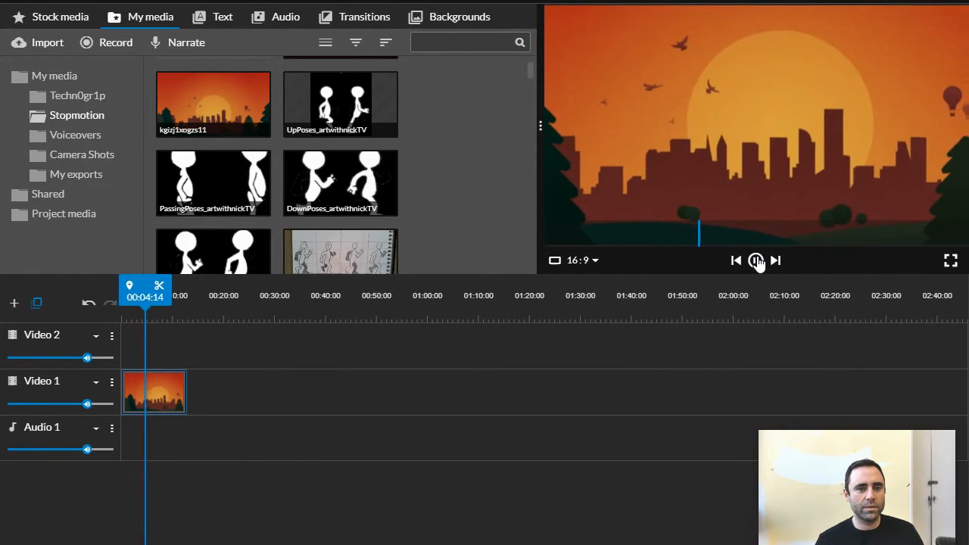
left_click(756, 260)
left_click_drag(157, 293, 121, 294)
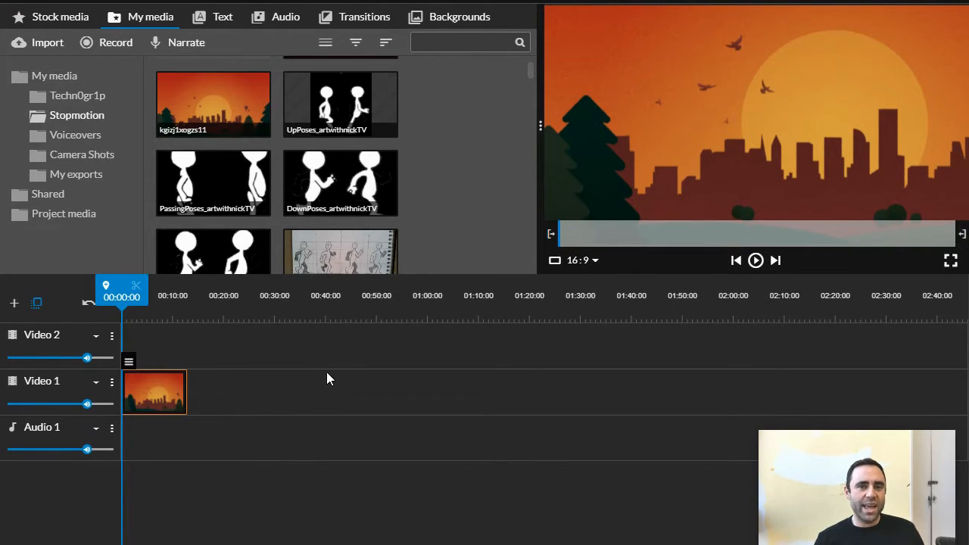
- Add a new video track named "guide"
left_click(14, 303)
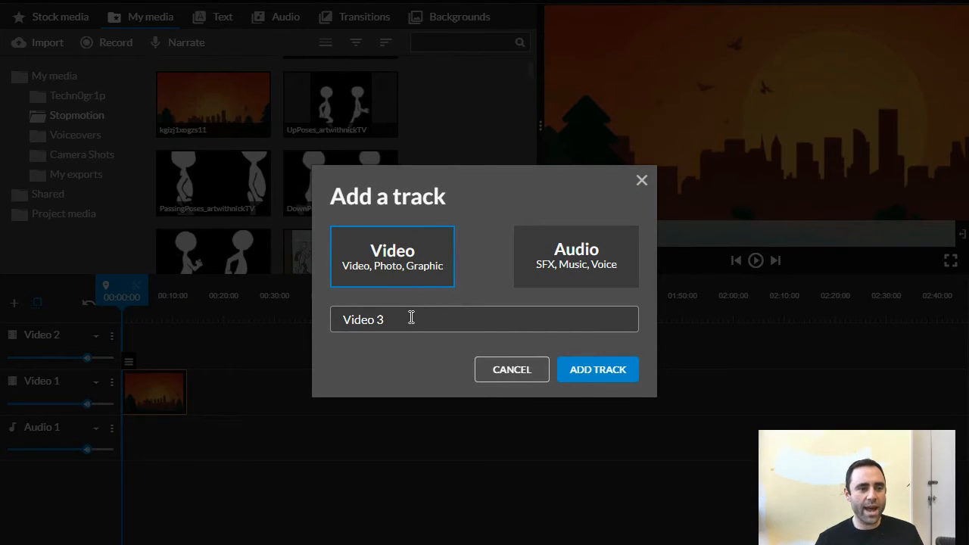
left_click_drag(411, 317, 324, 317)
type("guide")
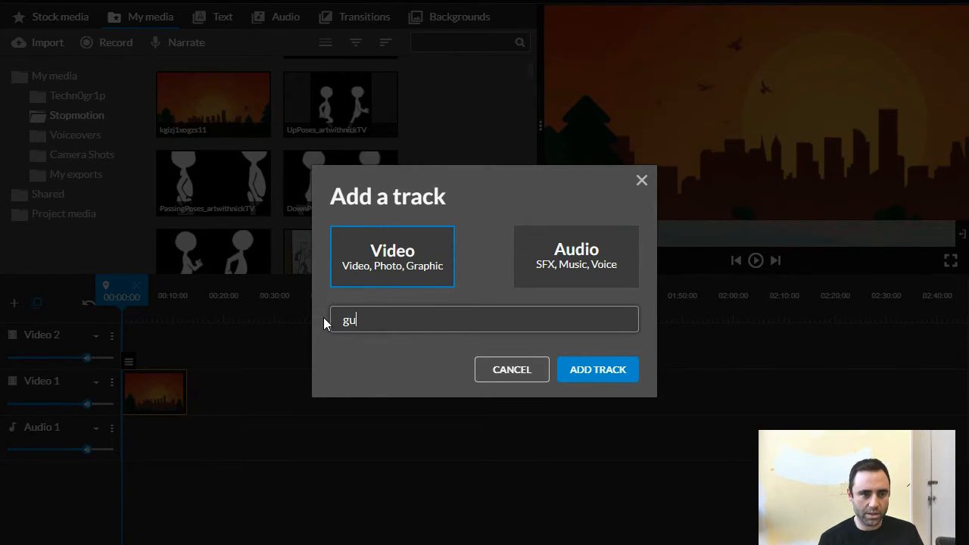
left_click(594, 371)
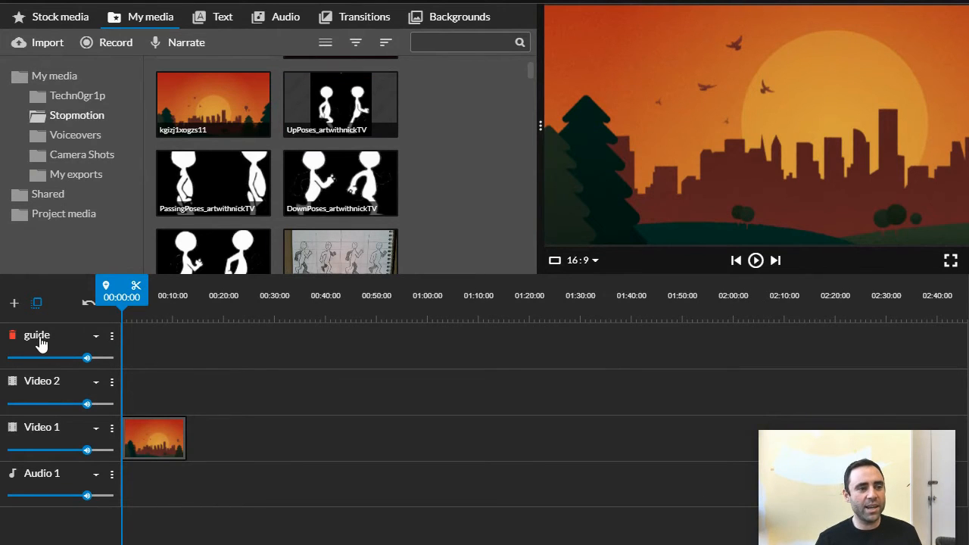
- Place the UpPoses image at the start of the guide track, scaled to 0.61 and positioned at x 471, y 405
left_click_drag(352, 96, 135, 351)
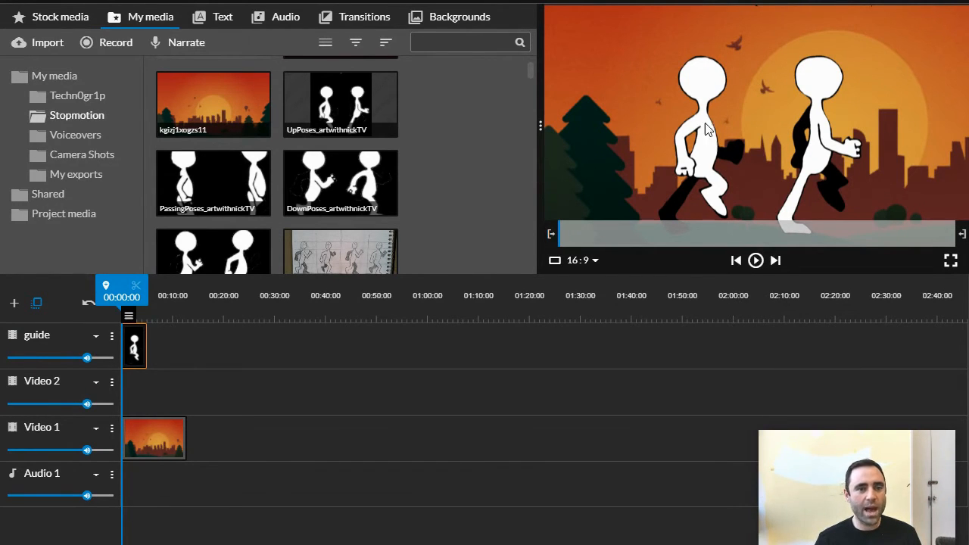
double_click(133, 339)
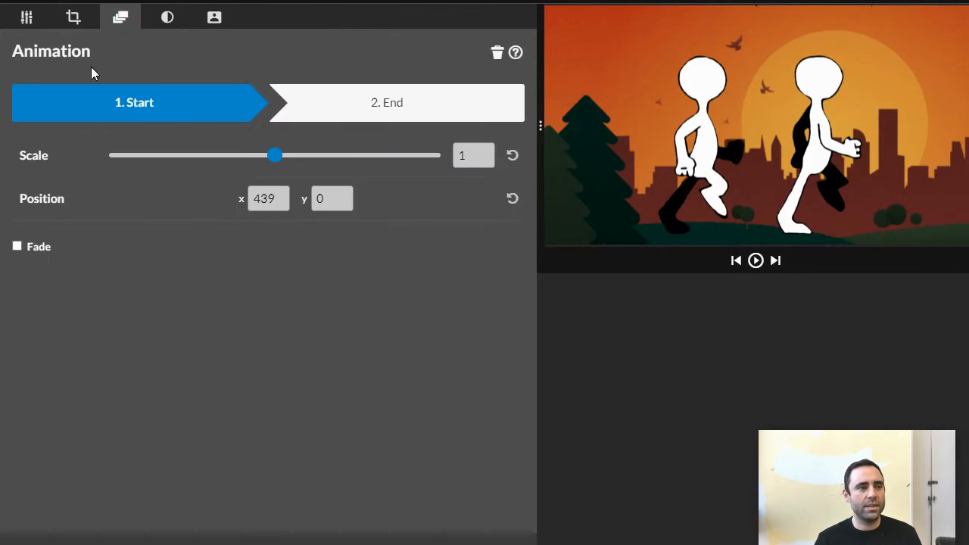
left_click(26, 18)
left_click_drag(276, 225, 210, 223)
left_click_drag(689, 181, 689, 183)
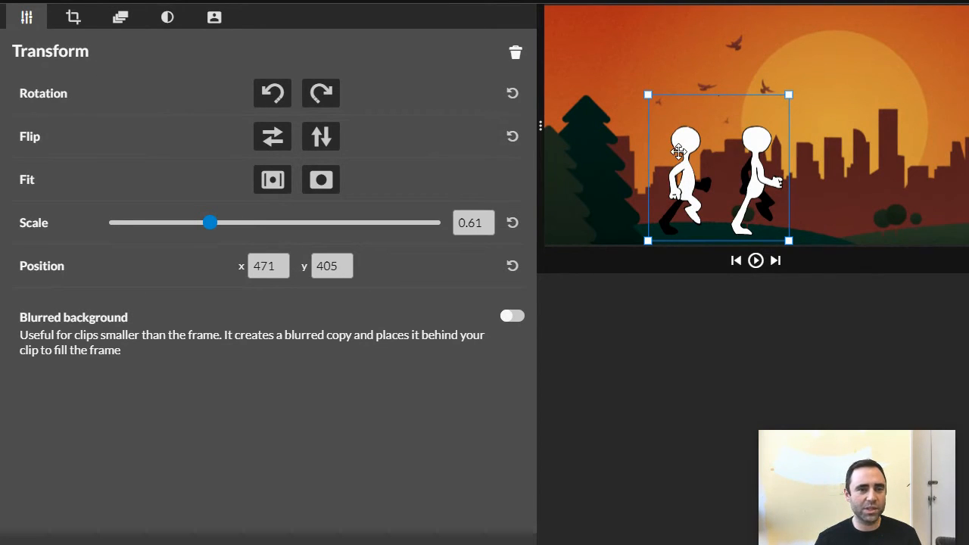
- Crop the guide image by 315 from the right so only the first walking figure remains
left_click(74, 18)
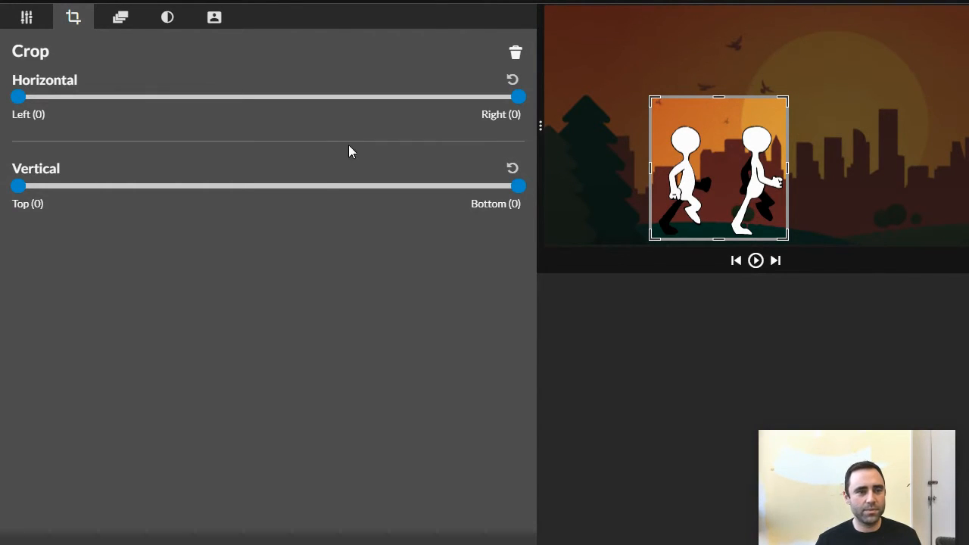
left_click_drag(517, 97, 297, 112)
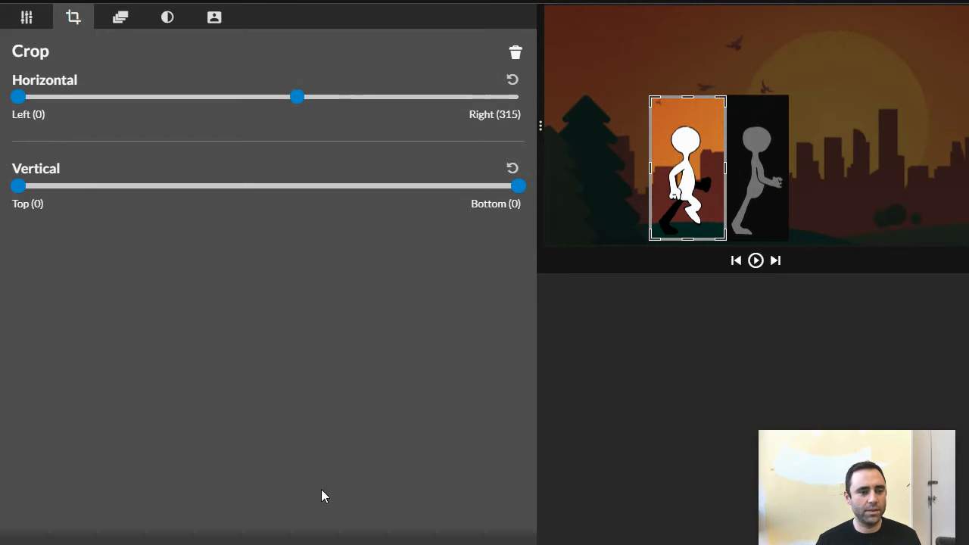
left_click(313, 544)
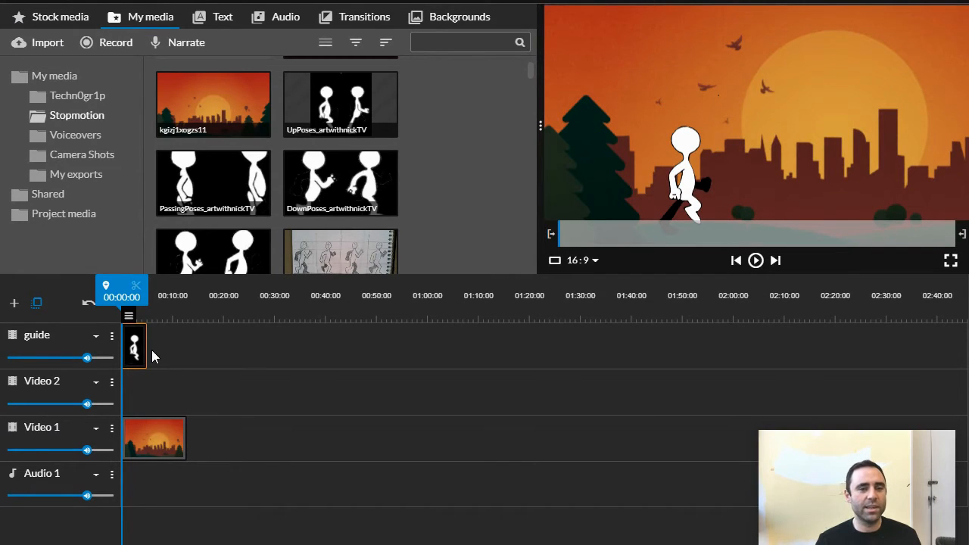
- Lower the guide clip's opacity so it is semi-transparent and extend it to the end of the background clip
mouse_move(133, 320)
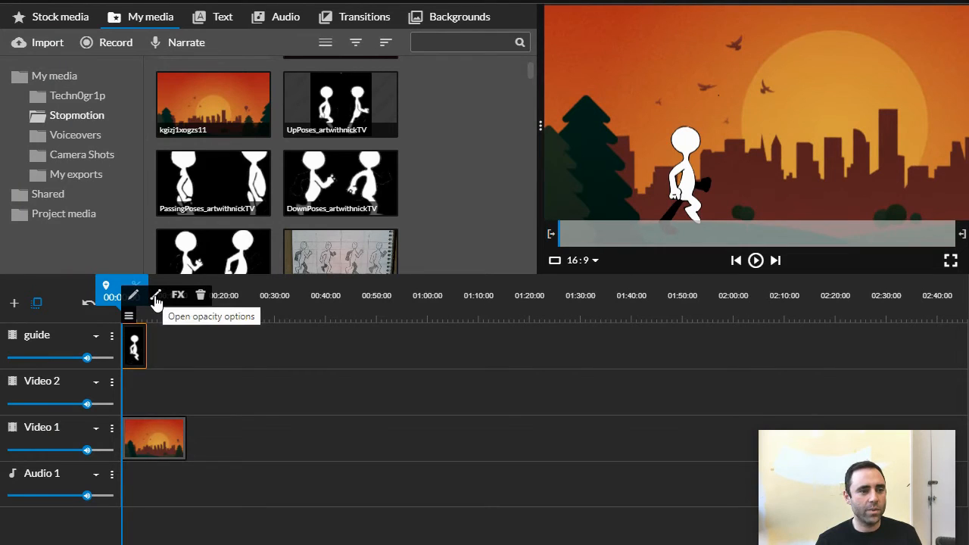
left_click(155, 300)
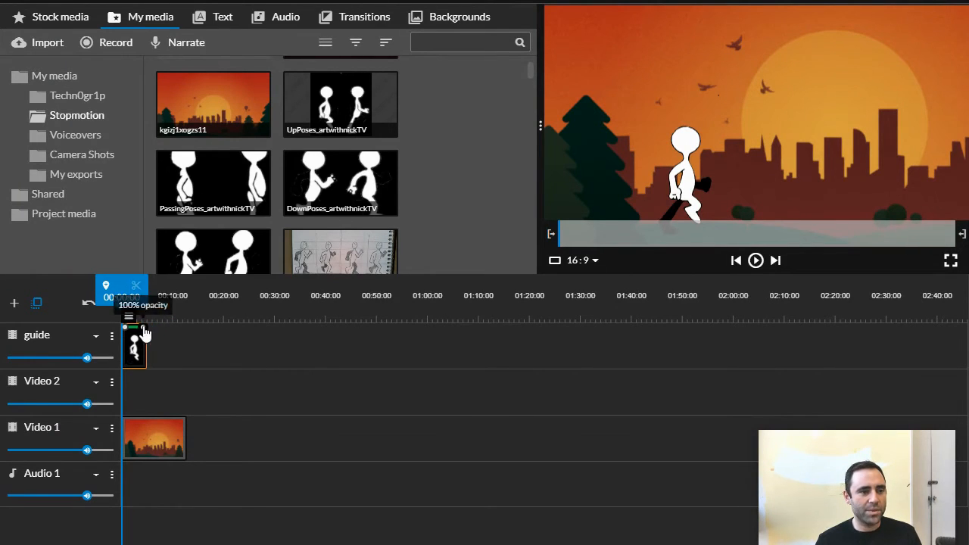
left_click_drag(144, 327, 191, 345)
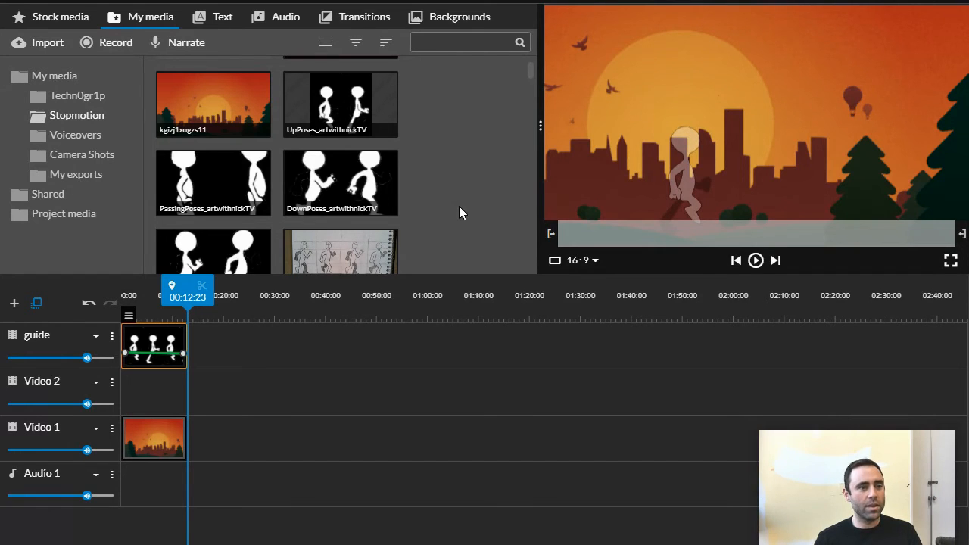
- Place the ContactPoses image at the start of Video 2, scaled to 0.51 and aligned over the guide figure at x 463, y 462
scroll(511, 211, "down", 1)
scroll(512, 212, "up", 1)
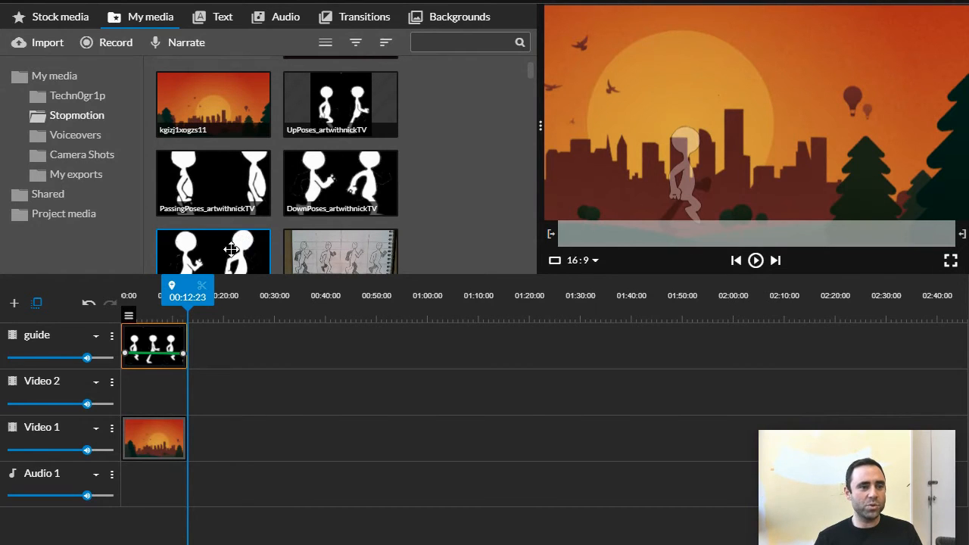
left_click_drag(214, 251, 121, 397)
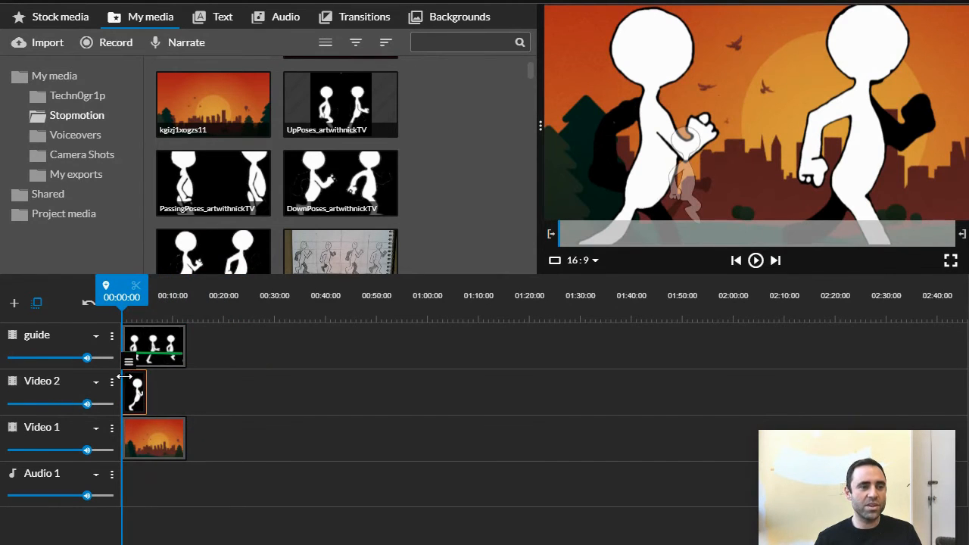
mouse_move(136, 364)
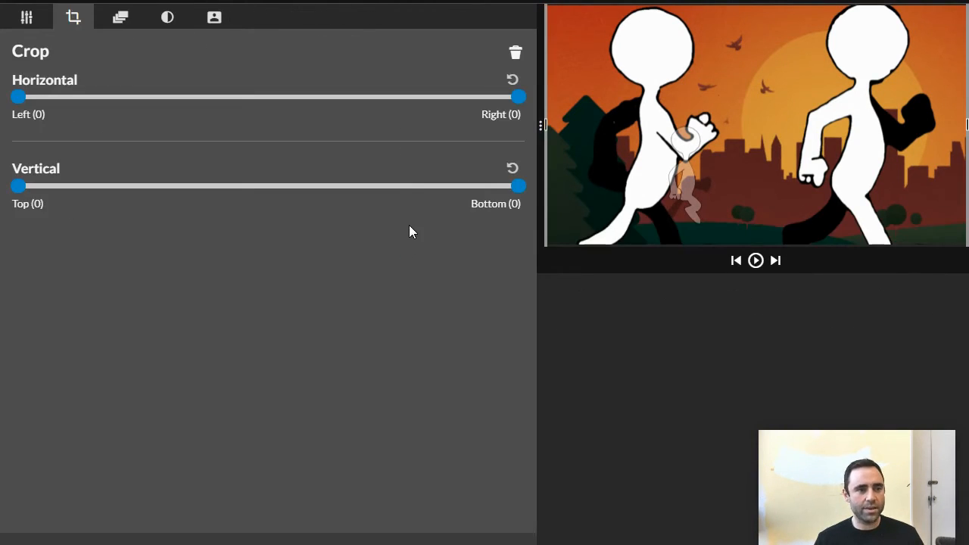
left_click(29, 19)
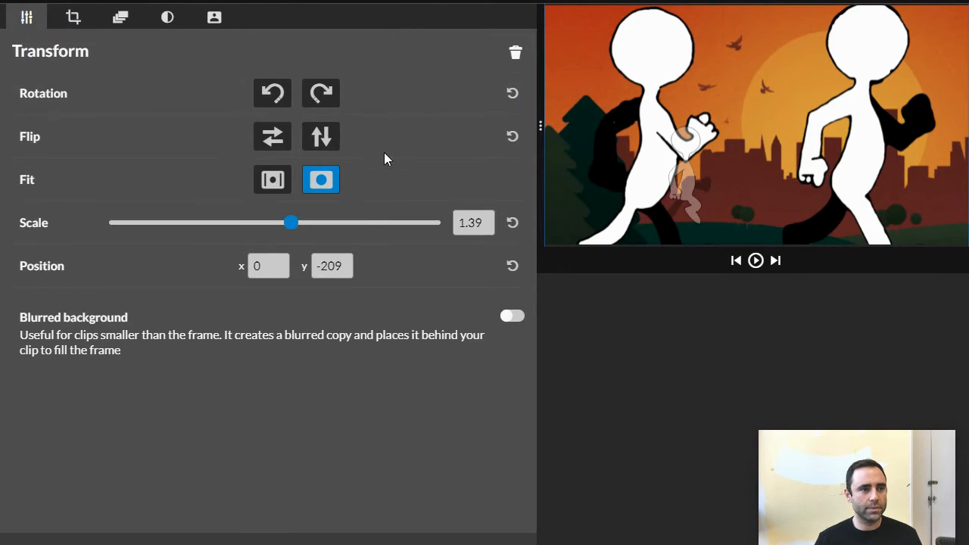
left_click_drag(289, 226, 194, 222)
left_click_drag(725, 124, 693, 167)
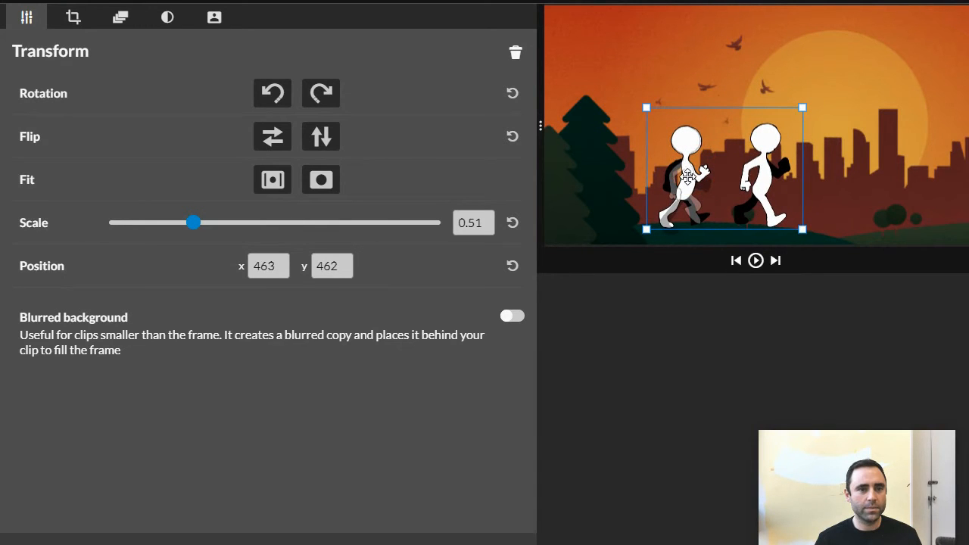
- Crop the ContactPoses image by 548 from the right so only its first figure remains
left_click(77, 21)
left_click_drag(519, 98, 284, 116)
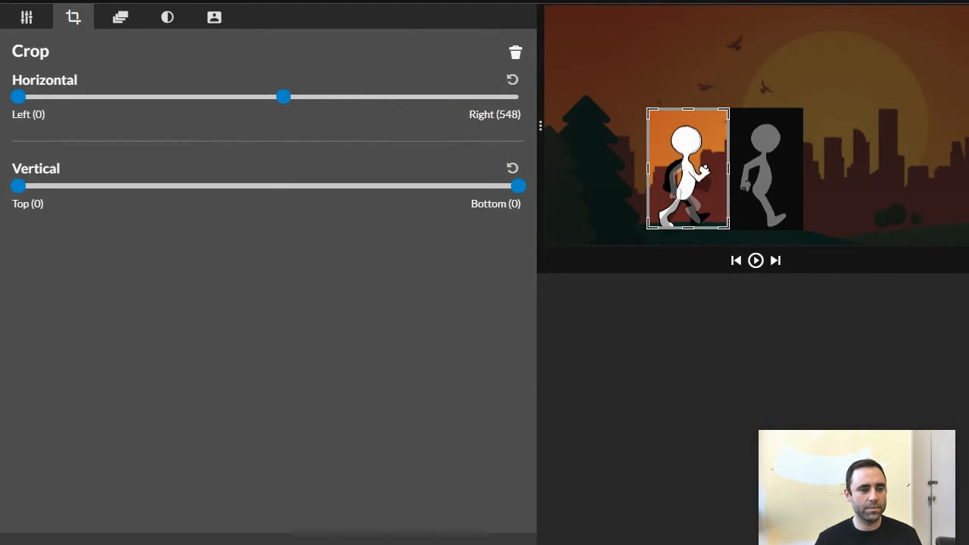
left_click(332, 534)
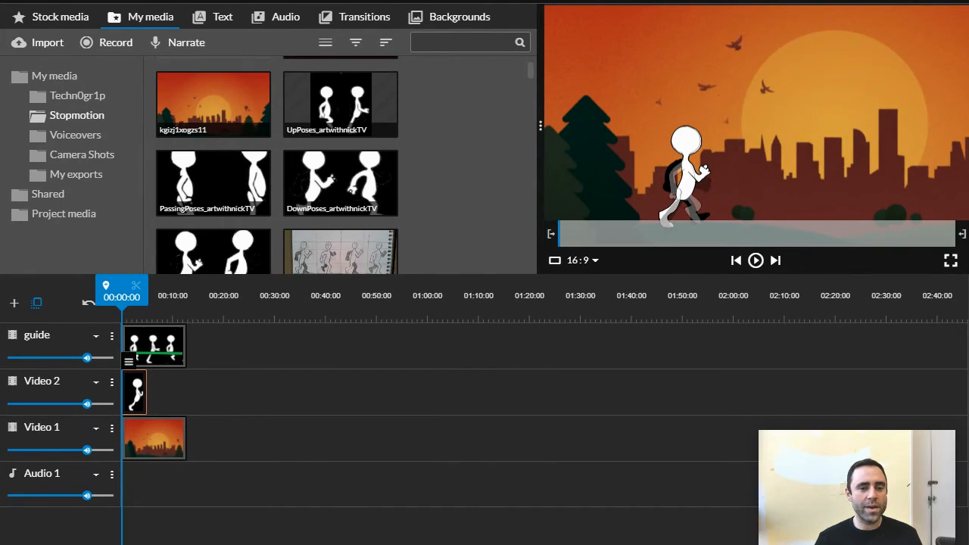
- Trim the contact pose clip on Video 2 to two frames
left_click(862, 531)
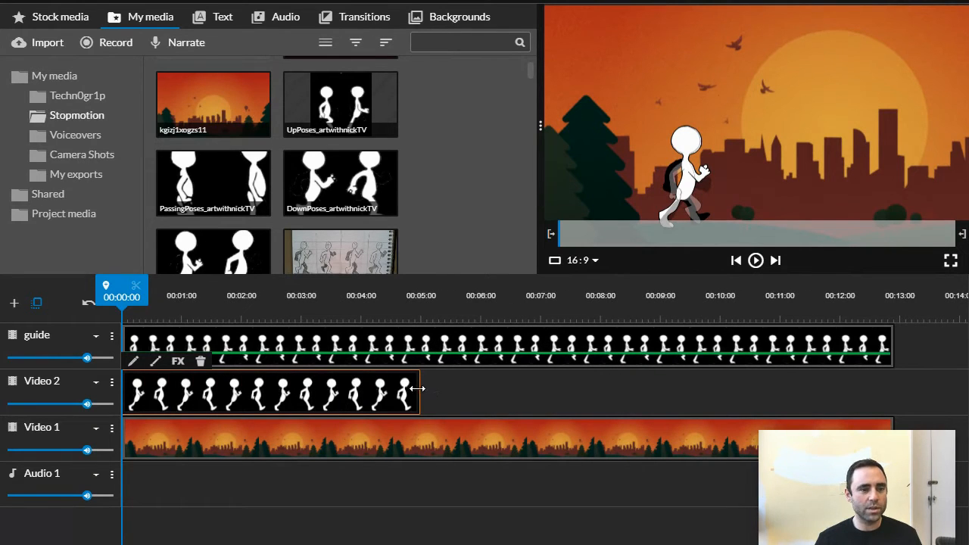
left_click_drag(417, 388, 122, 405)
left_click_drag(848, 531, 884, 531)
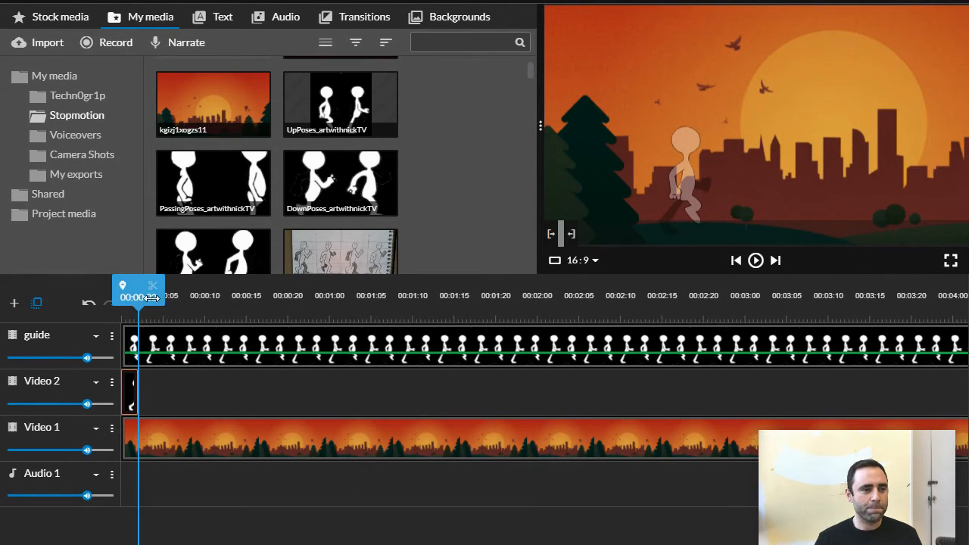
- Add the DownPoses image to Video 2 directly after the contact pose clip, at 00:00:02
left_click_drag(152, 298, 139, 301)
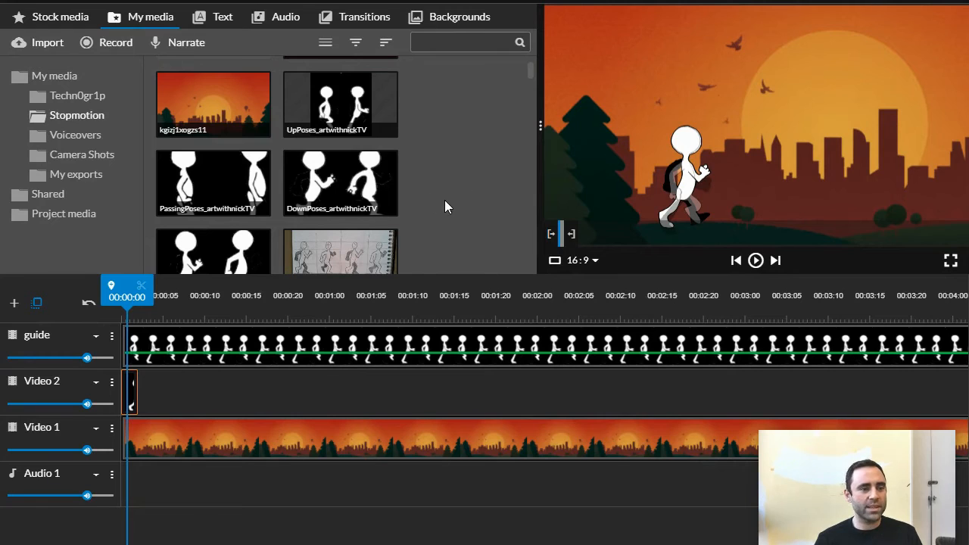
scroll(465, 196, "down", 1)
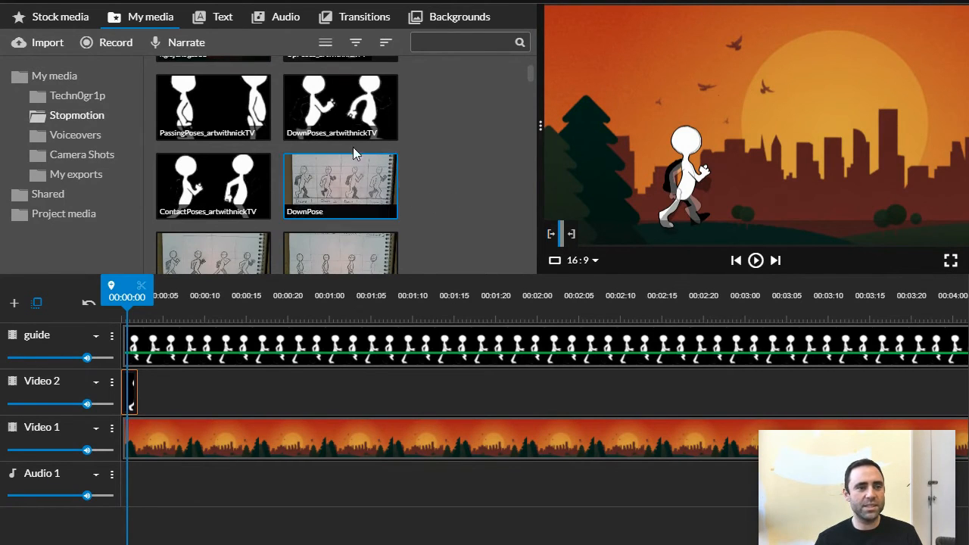
left_click_drag(341, 107, 155, 386)
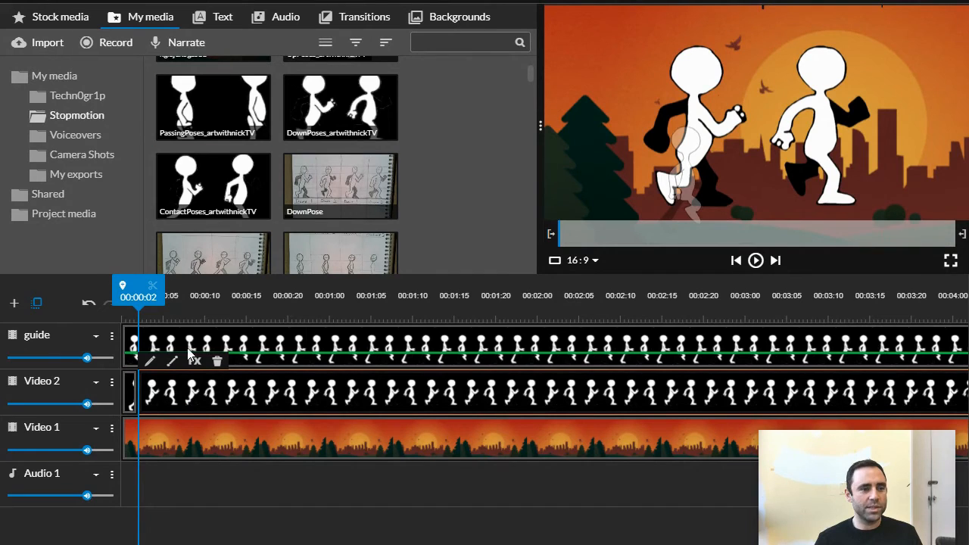
- Scale the DownPoses clip on Video 2 to 0.59 and align its first figure over the guide figure at x 466
double_click(236, 375)
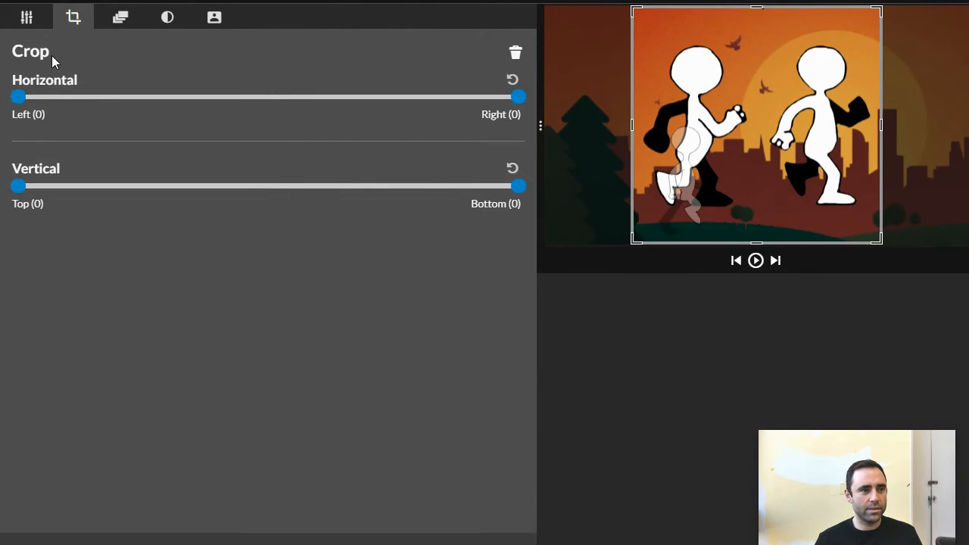
left_click(34, 24)
left_click_drag(274, 227, 201, 236)
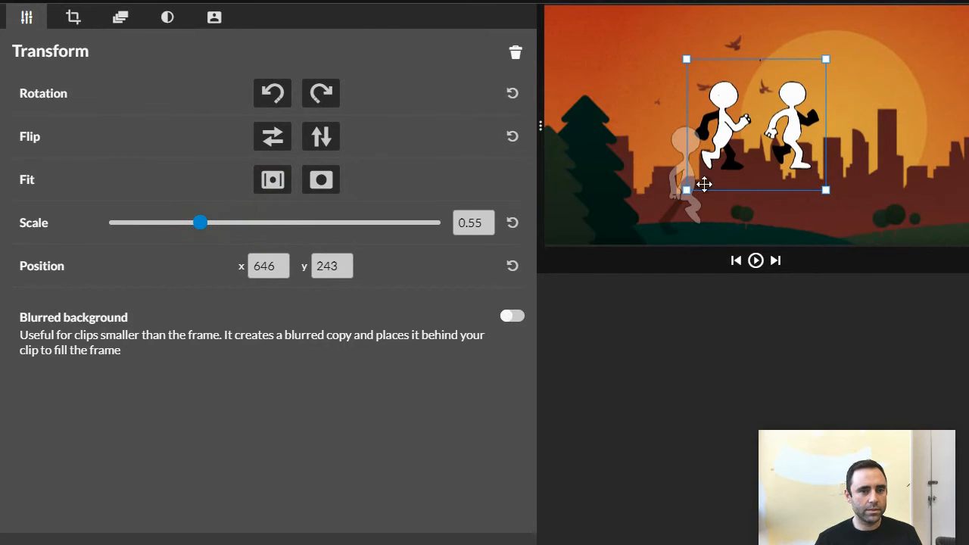
left_click_drag(727, 125, 686, 182)
left_click_drag(202, 235, 215, 232)
left_click_drag(691, 204, 696, 199)
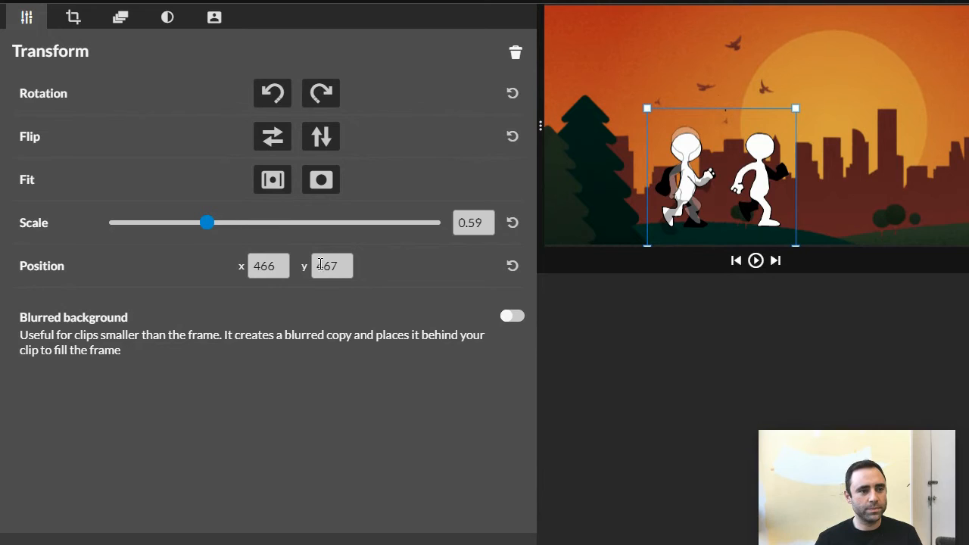
- Crop the DownPoses clip from the right to leave only its first figure, and trim the clip to two frames
left_click(74, 19)
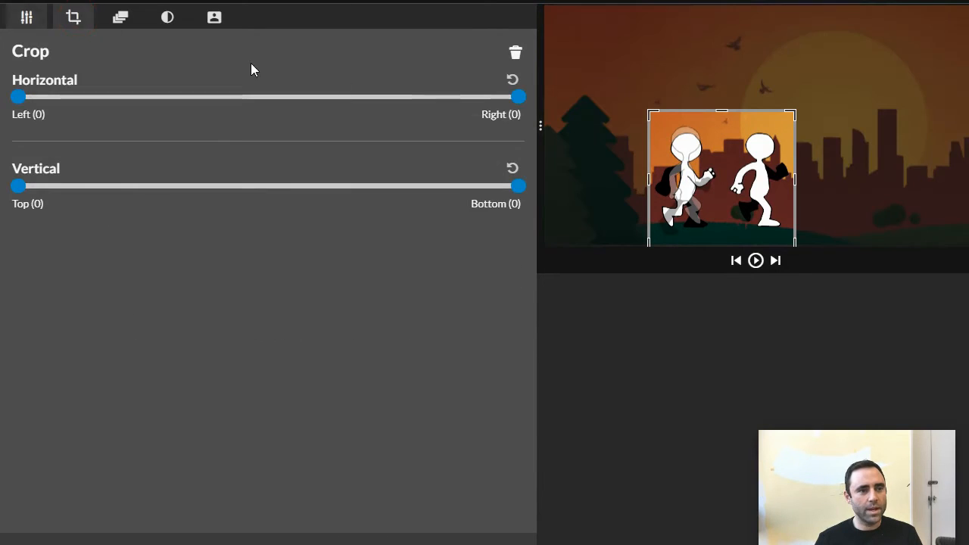
left_click_drag(518, 97, 302, 111)
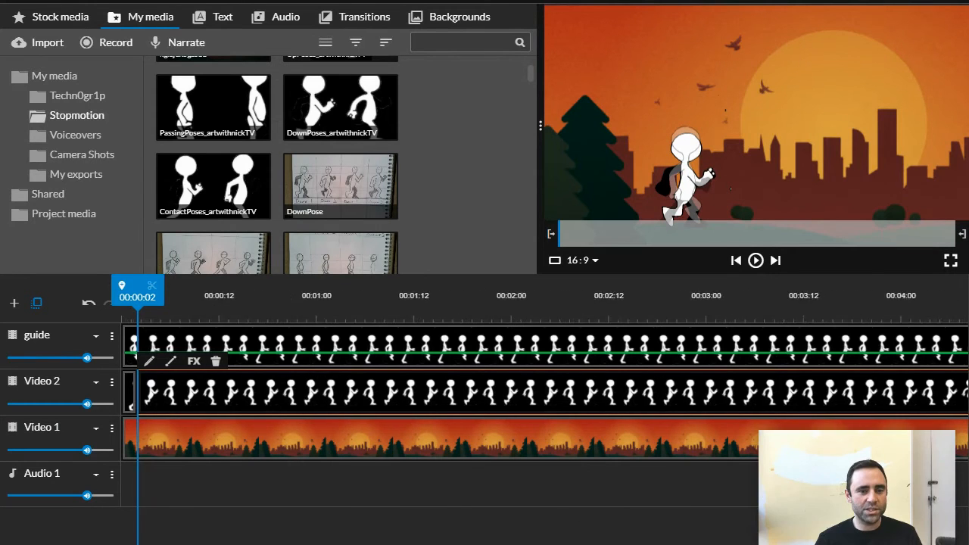
key("minus")
key("minus")
left_click_drag(766, 393, 136, 395)
mouse_move(146, 297)
left_mouse_down()
mouse_move(119, 297)
mouse_move(151, 315)
mouse_move(113, 315)
mouse_move(142, 314)
left_mouse_up()
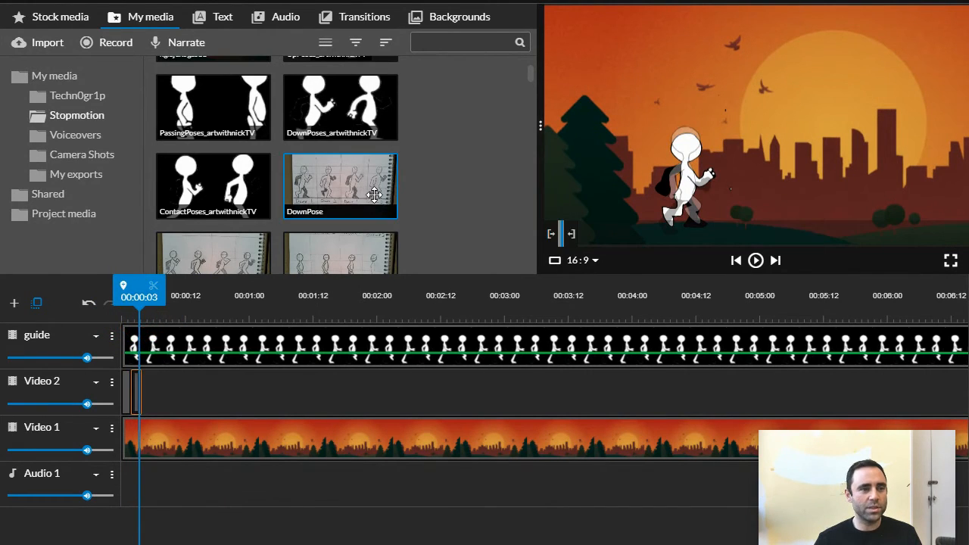
- Add the PassingPoses image to Video 2 at 00:00:04, scaled to 0.49 with its first figure over the guide at x 506, y 484
left_click_drag(216, 119, 170, 399)
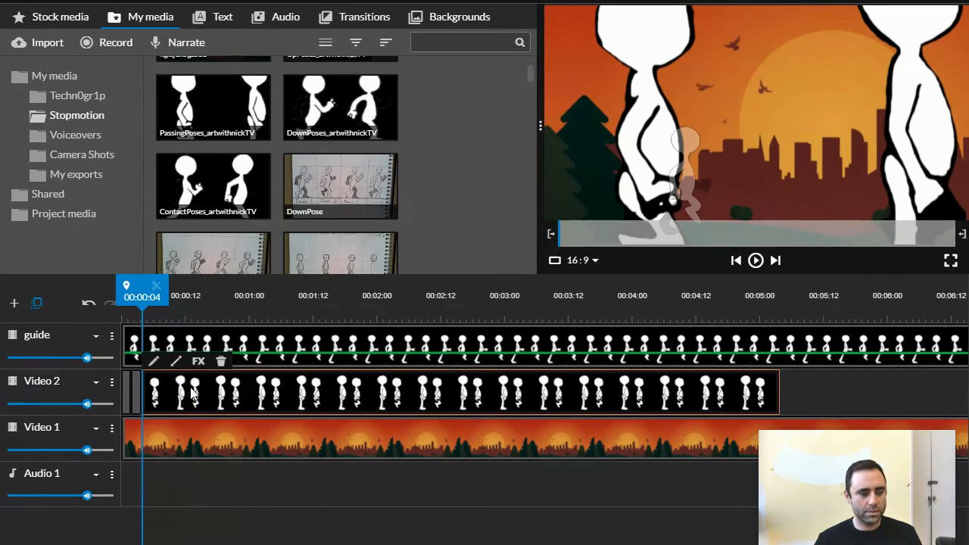
double_click(248, 394)
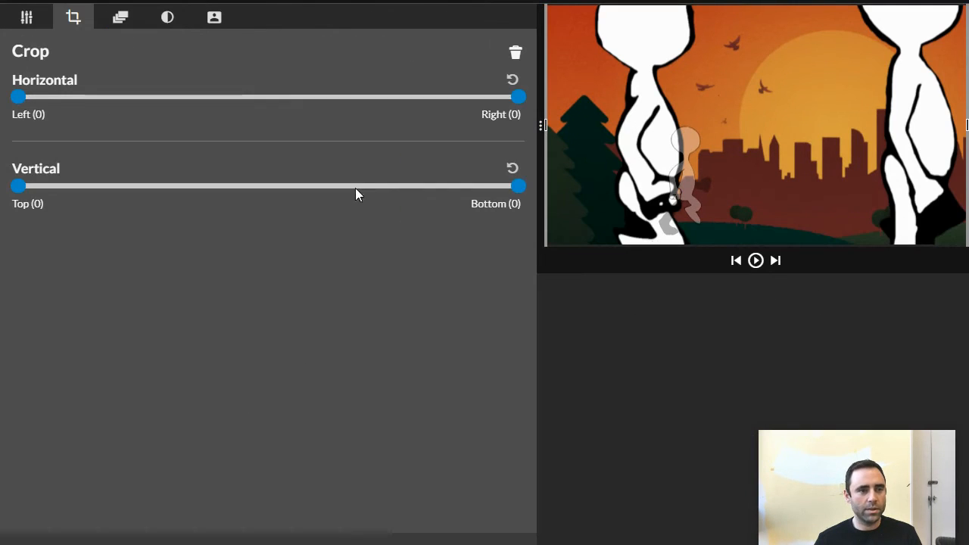
left_click(30, 18)
left_click_drag(302, 224, 208, 232)
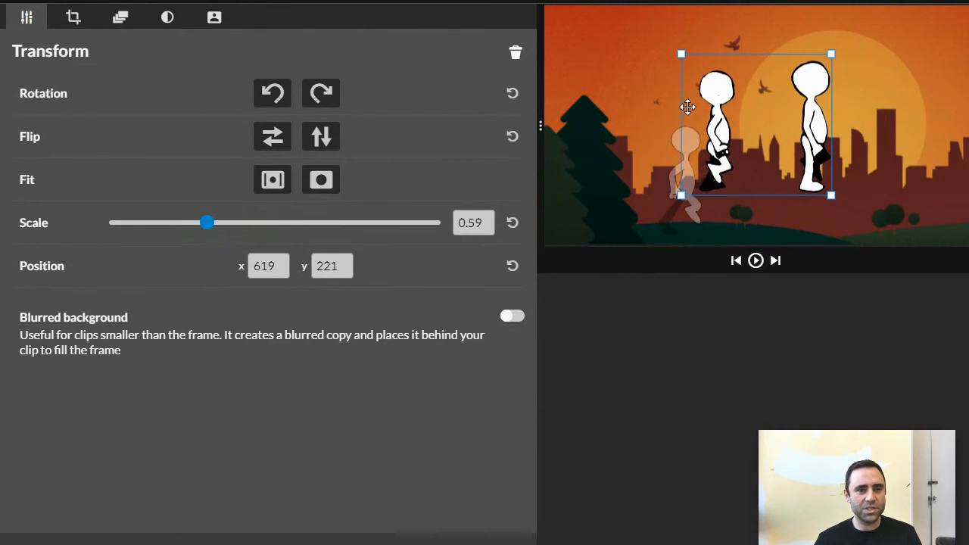
left_click_drag(687, 107, 659, 141)
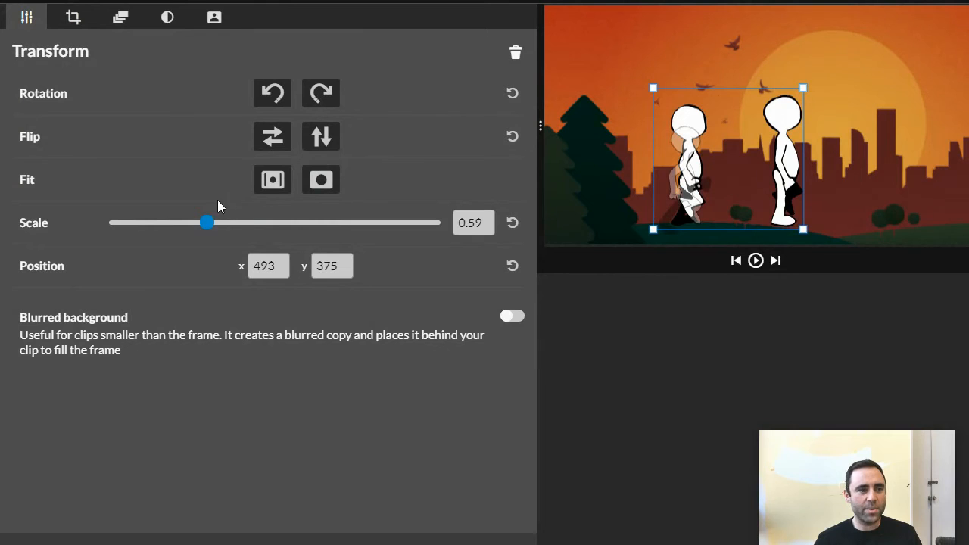
left_click_drag(206, 224, 190, 230)
left_click_drag(701, 164, 691, 176)
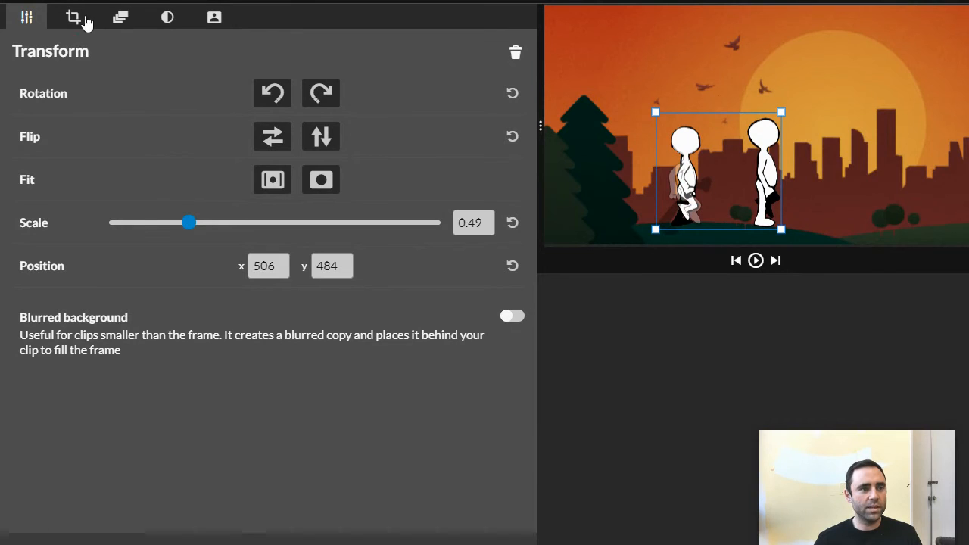
- Crop the PassingPoses clip from the right to leave only its first figure, and trim the clip to two frames
left_click(74, 17)
left_click_drag(520, 108, 315, 123)
left_click(363, 541)
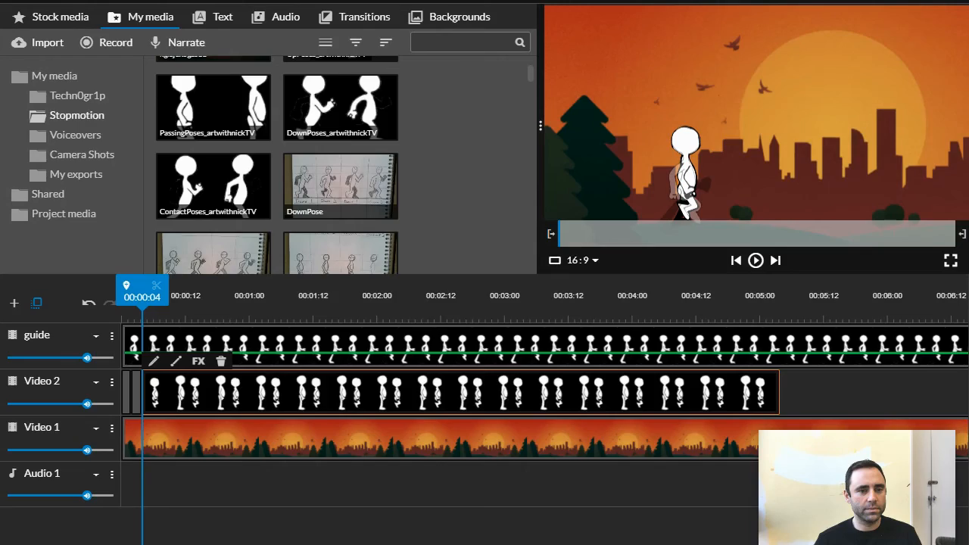
left_click_drag(776, 389, 149, 404)
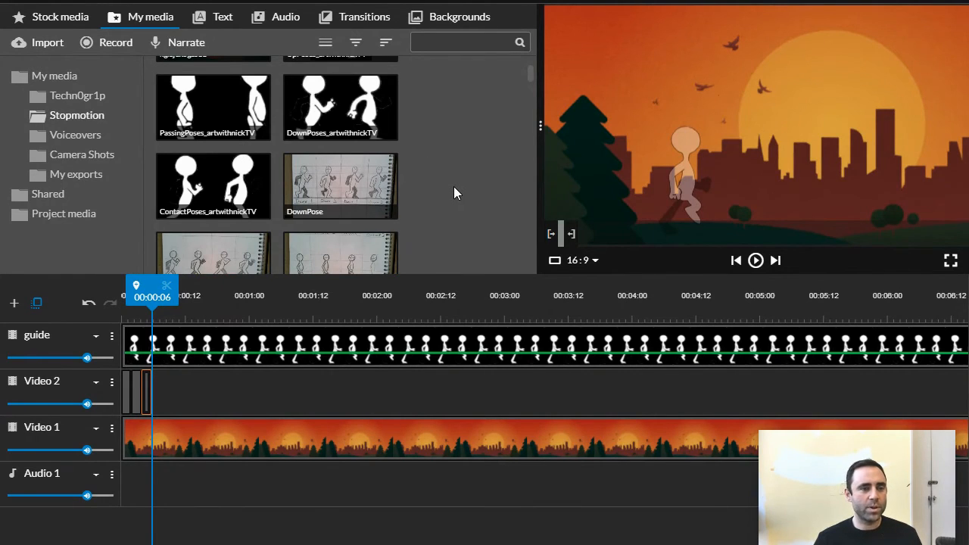
- Add the UpPoses image to Video 2 directly after the passing pose clip, at 00:00:06
scroll(433, 174, "up", 2)
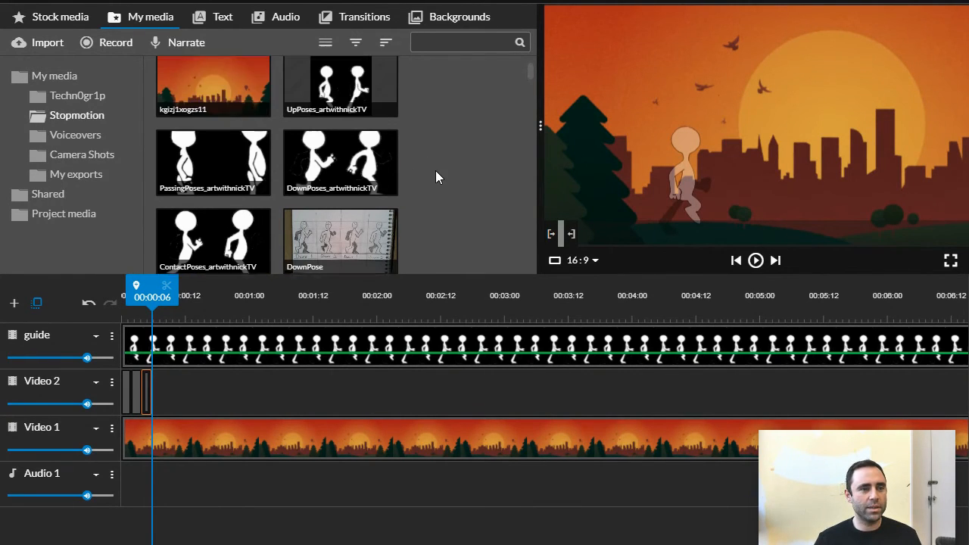
left_click(231, 352)
left_click_drag(231, 352, 175, 395)
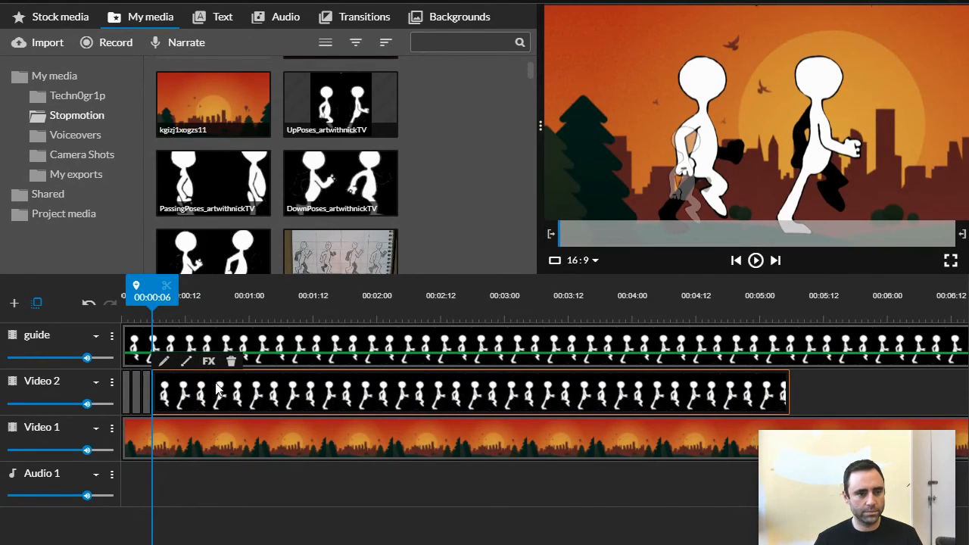
- Scale the UpPoses clip to 0.61 and align its first figure over the guide figure at x 469, y 387
double_click(194, 392)
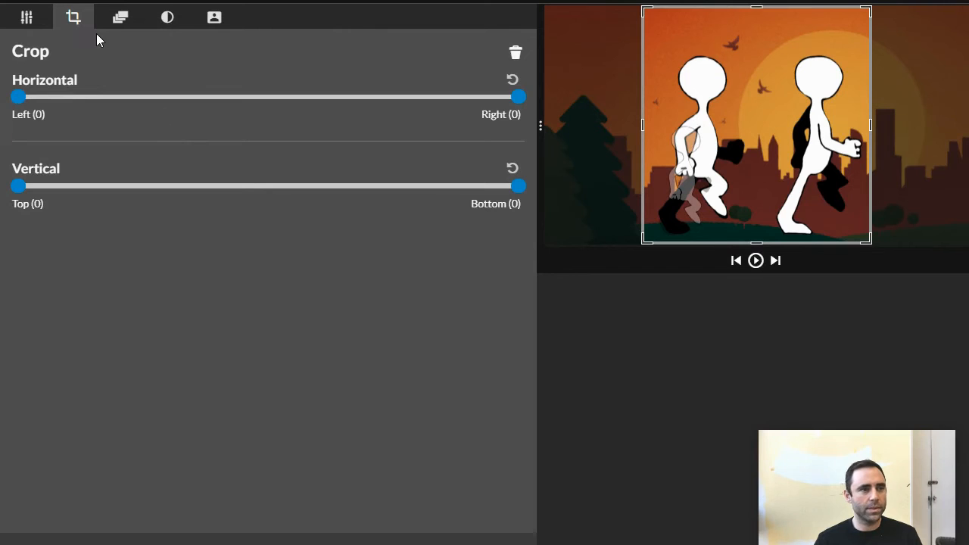
left_click(30, 16)
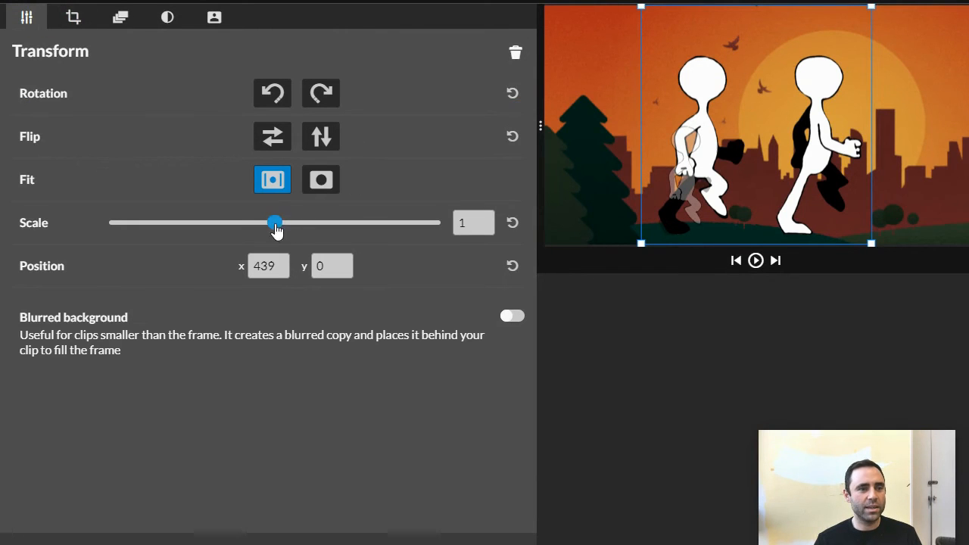
left_click_drag(275, 225, 203, 227)
left_click_drag(734, 146, 692, 186)
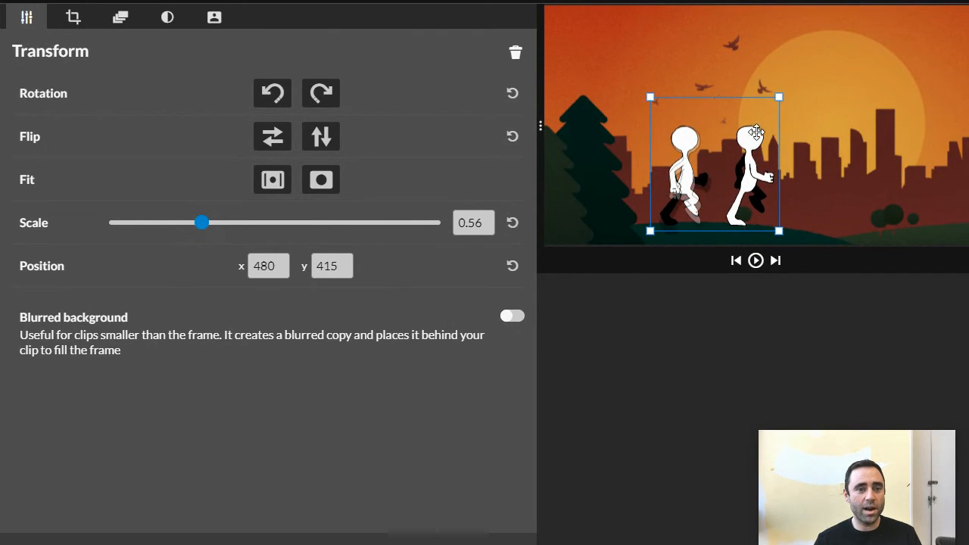
left_click_drag(780, 97, 794, 91)
left_click_drag(683, 144, 687, 143)
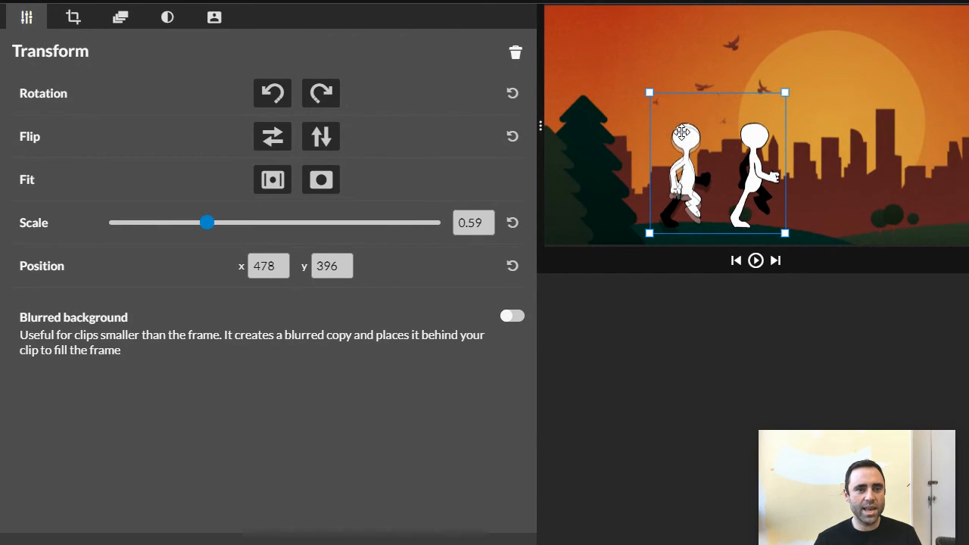
left_click_drag(787, 92, 790, 90)
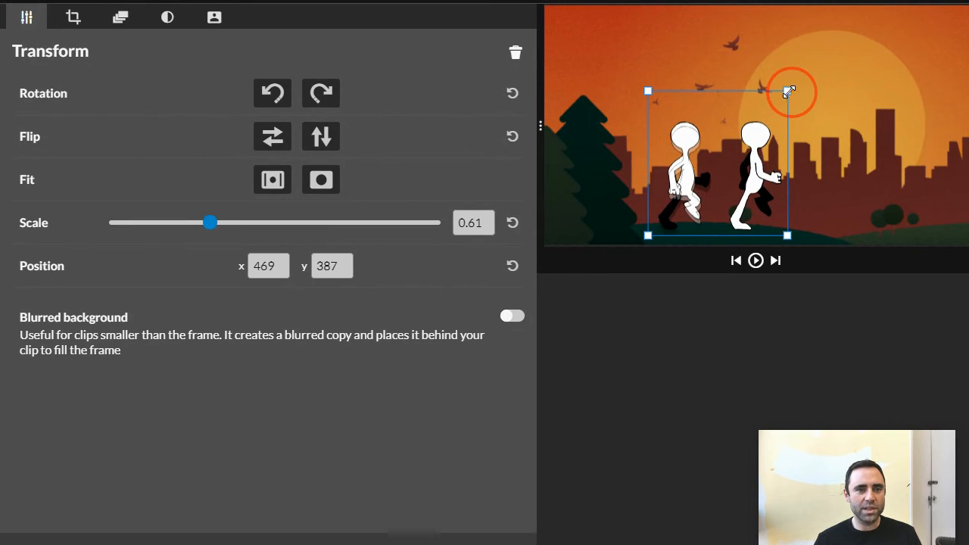
- Crop the UpPoses clip from the right to leave only its first figure, and trim the clip to two frames
left_click(72, 18)
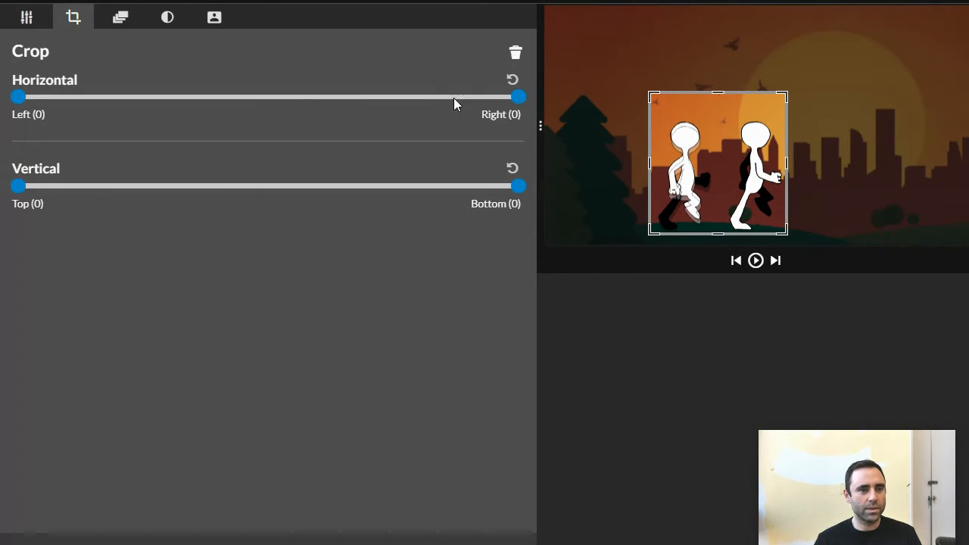
left_click_drag(514, 106, 313, 110)
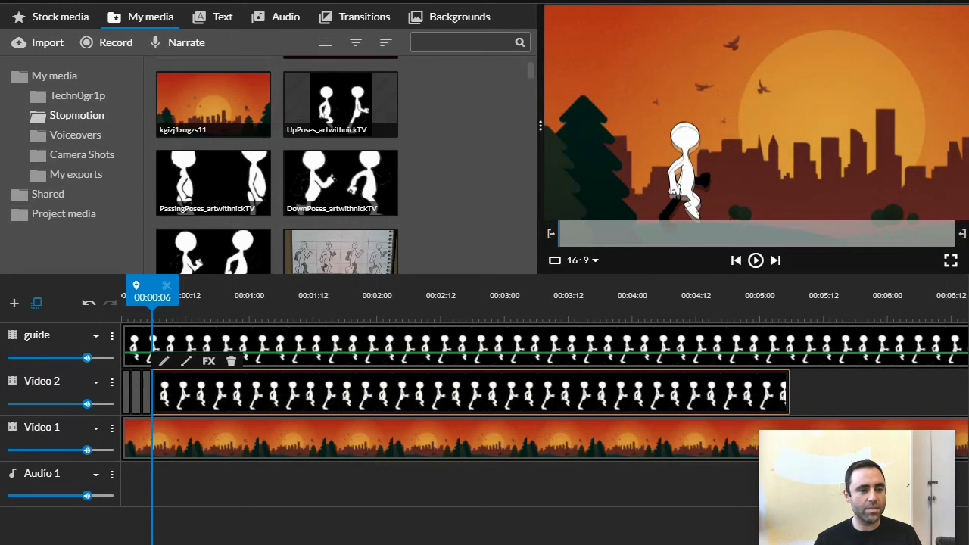
left_click_drag(787, 391, 162, 404)
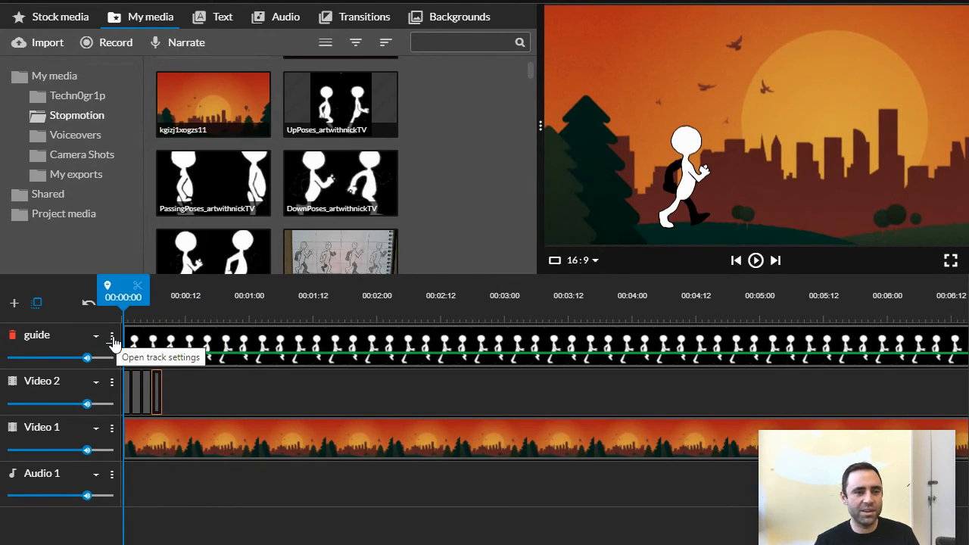
- Hide the guide track and scrub from 00:00:00 to 00:00:07 to check the motion of the first four poses
left_click(112, 340)
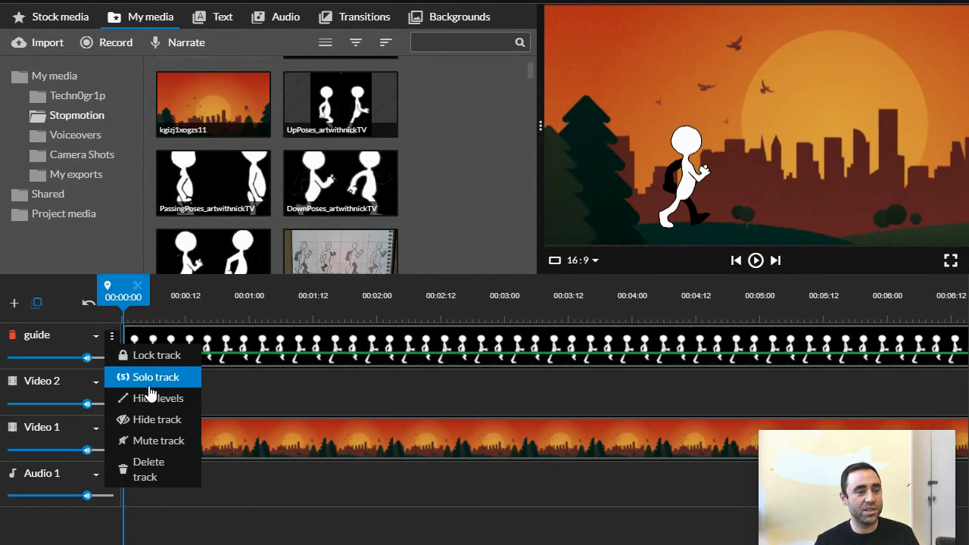
left_click(153, 428)
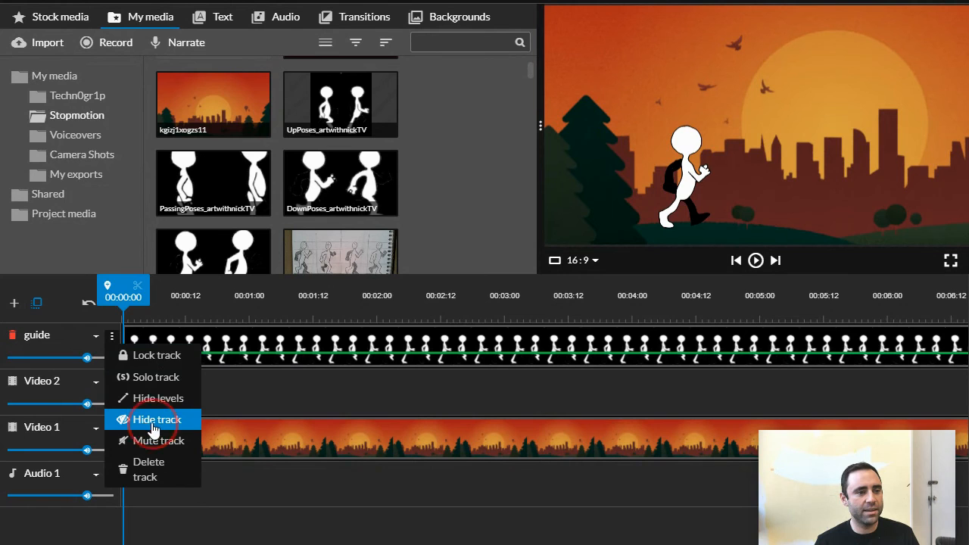
left_click_drag(126, 294, 159, 295)
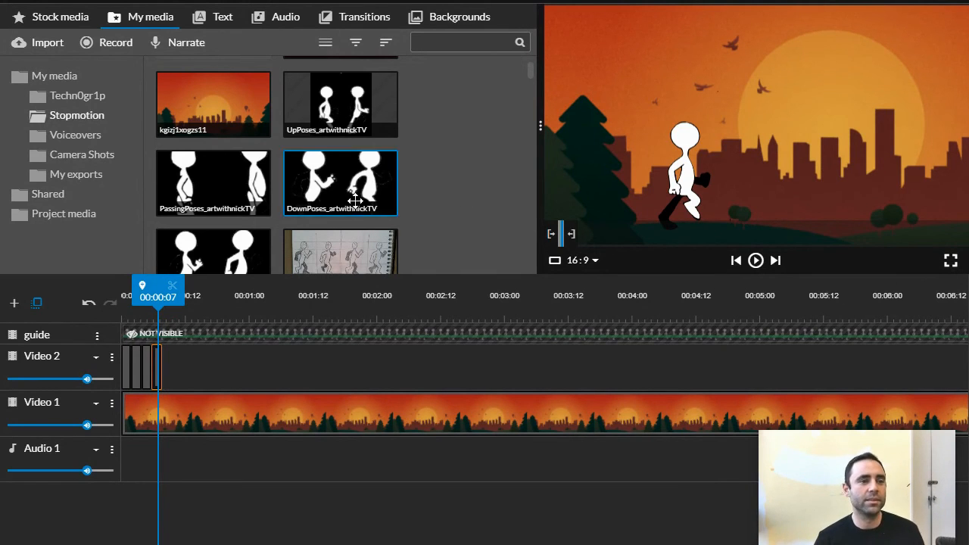
scroll(428, 192, "down", 1)
left_click(123, 298)
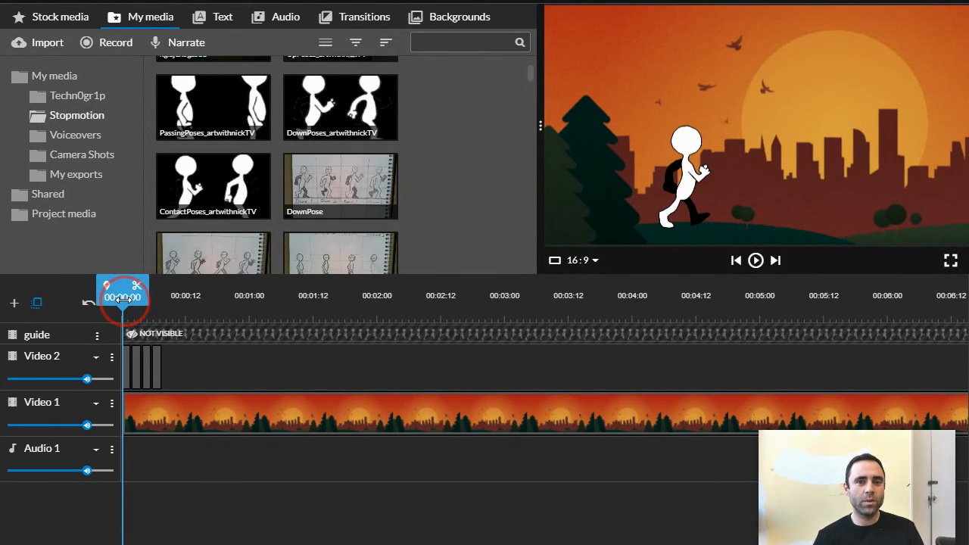
left_click_drag(125, 296, 158, 296)
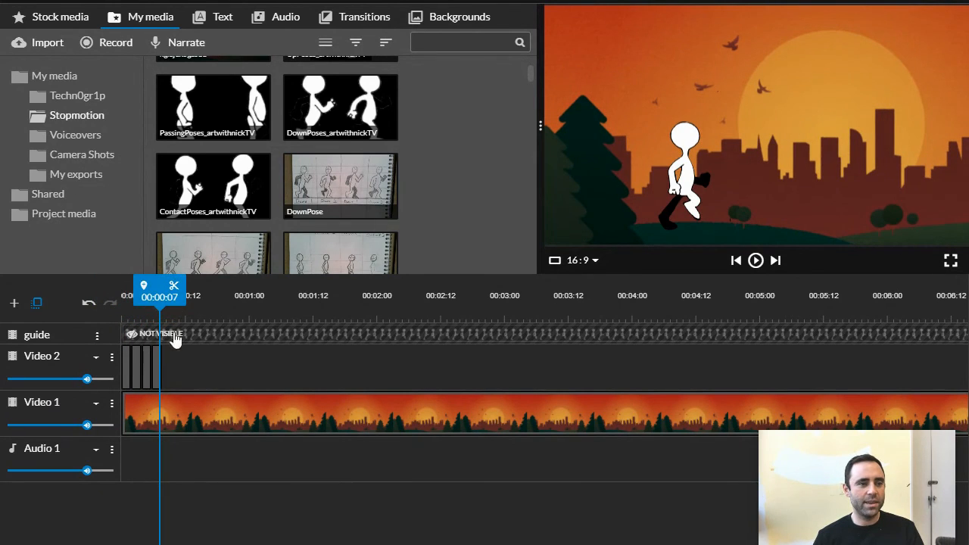
- Show the guide track and continue Video 2 from 00:00:08 with two-frame clips of the second figures of the contact, down and passing poses
left_click(97, 335)
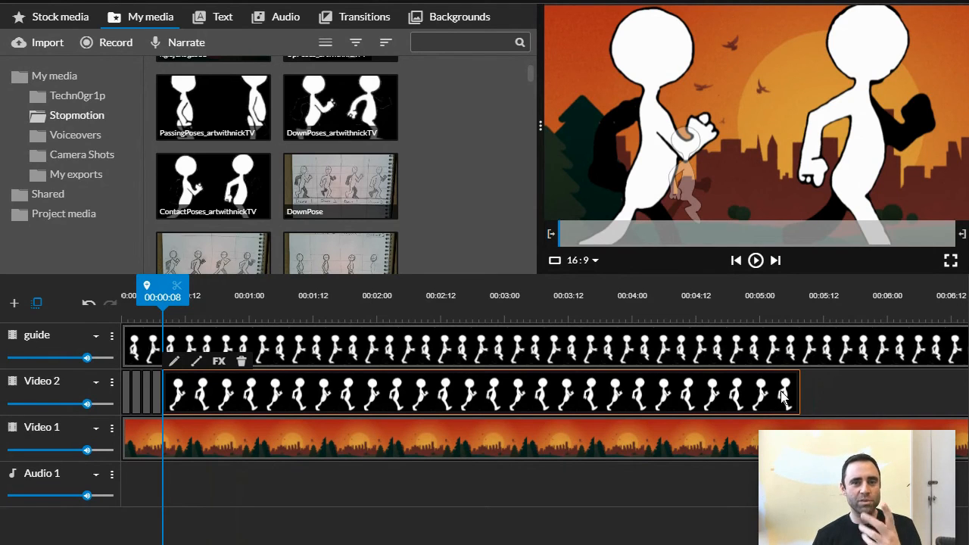
left_click_drag(793, 393, 220, 374)
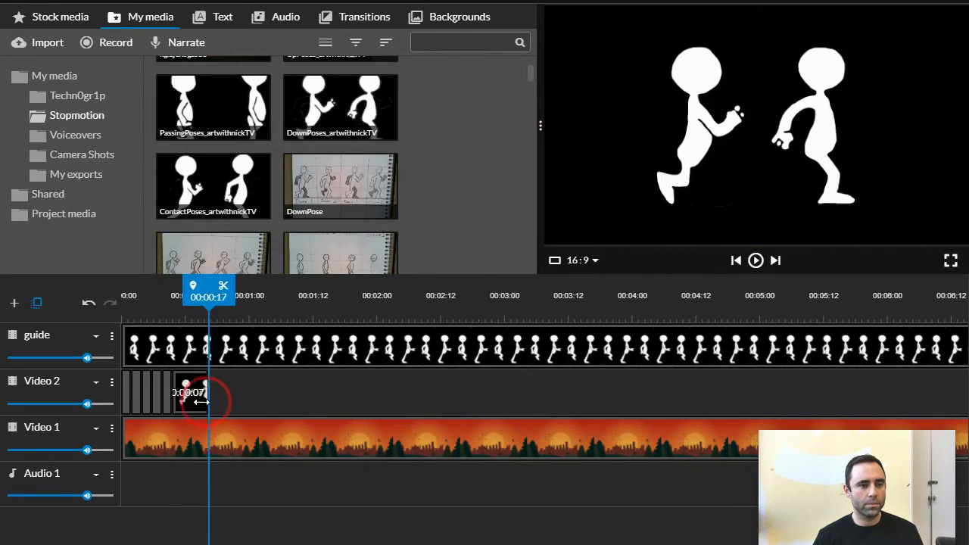
left_click_drag(201, 401, 174, 401)
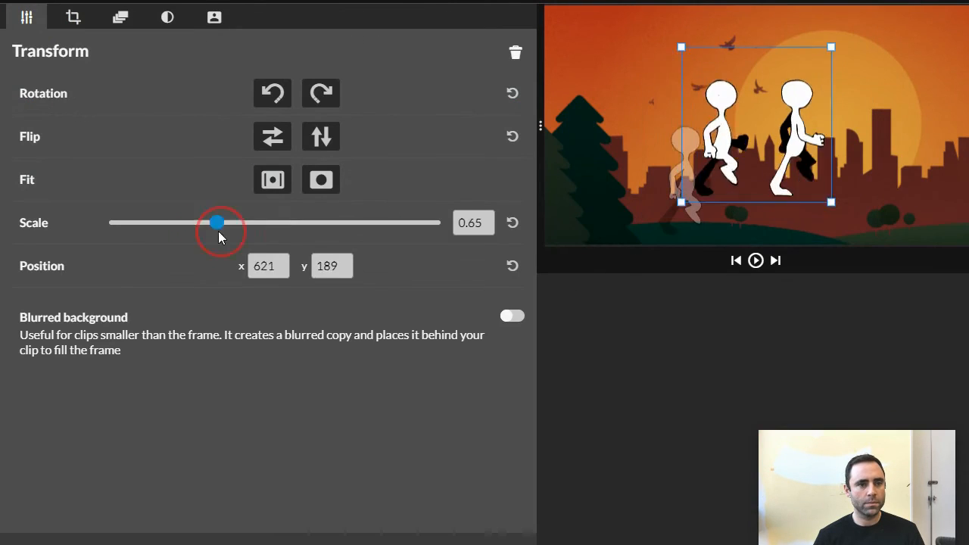
- Scale the UpPoses clip at 00:00:14 to 0.6 and align its second figure over the guide at x 157, y 393
mouse_move(217, 224)
left_mouse_down()
mouse_move(191, 226)
mouse_move(207, 225)
left_mouse_up()
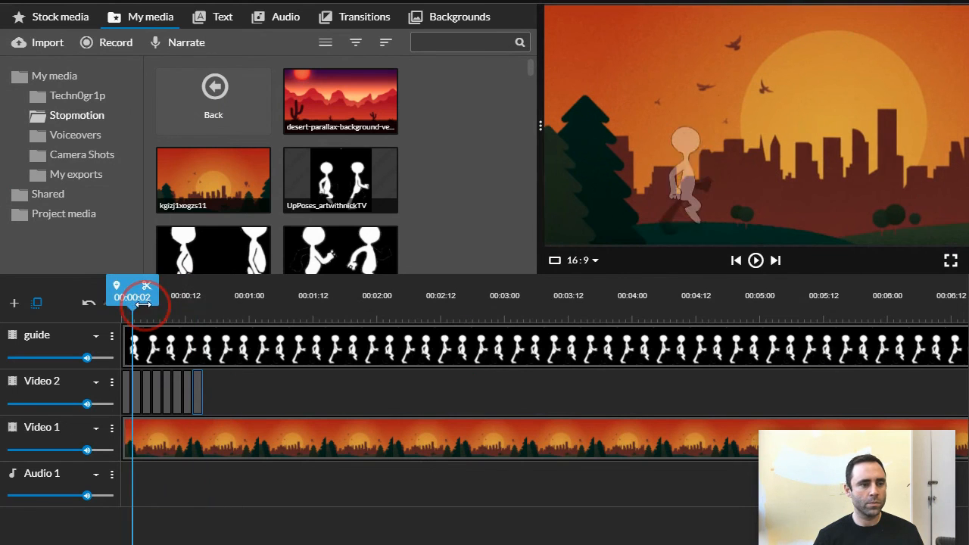
- Return the playhead to the start of the timeline and hide the guide track
left_click_drag(143, 302, 122, 301)
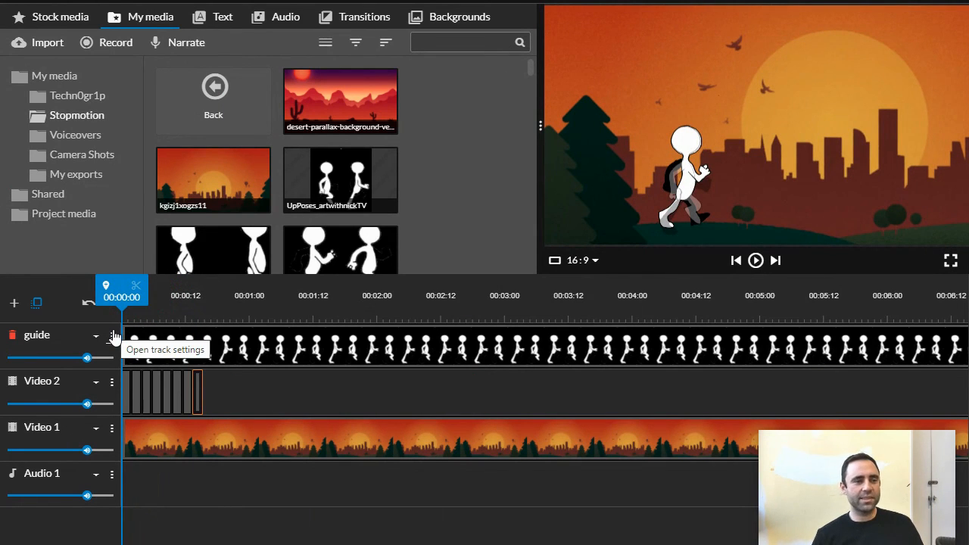
left_click(112, 336)
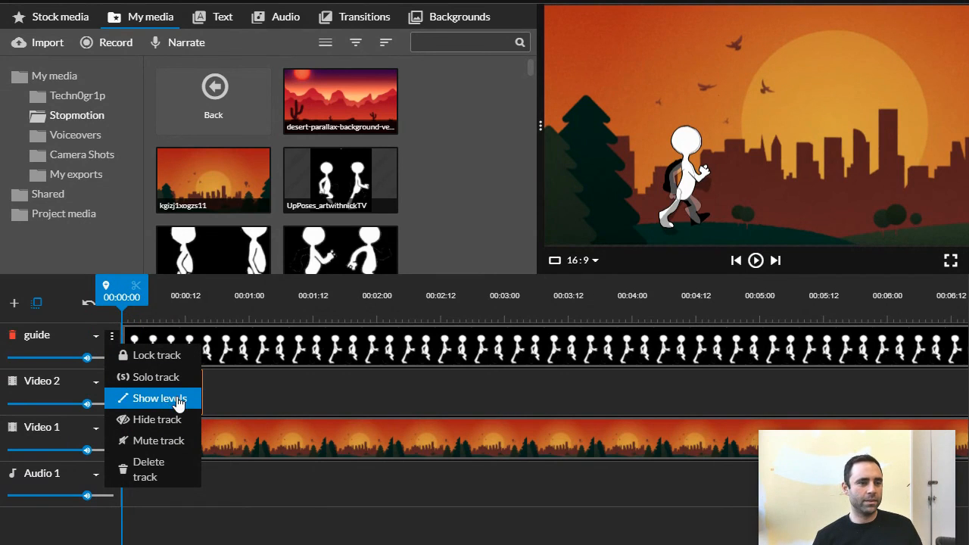
left_click(168, 430)
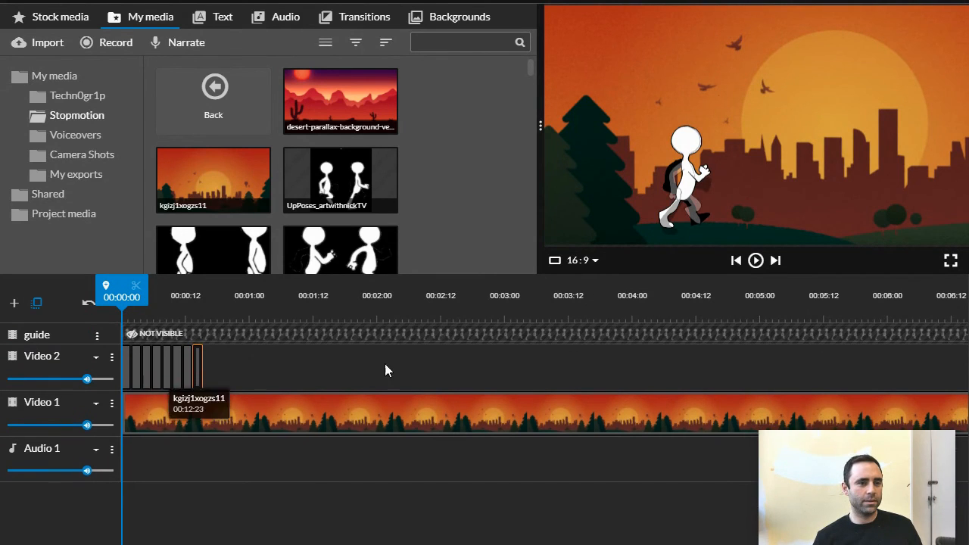
- Play the eight-pose walk cycle, then scrub back from the end of the last pose to the start of the timeline
left_click(756, 260)
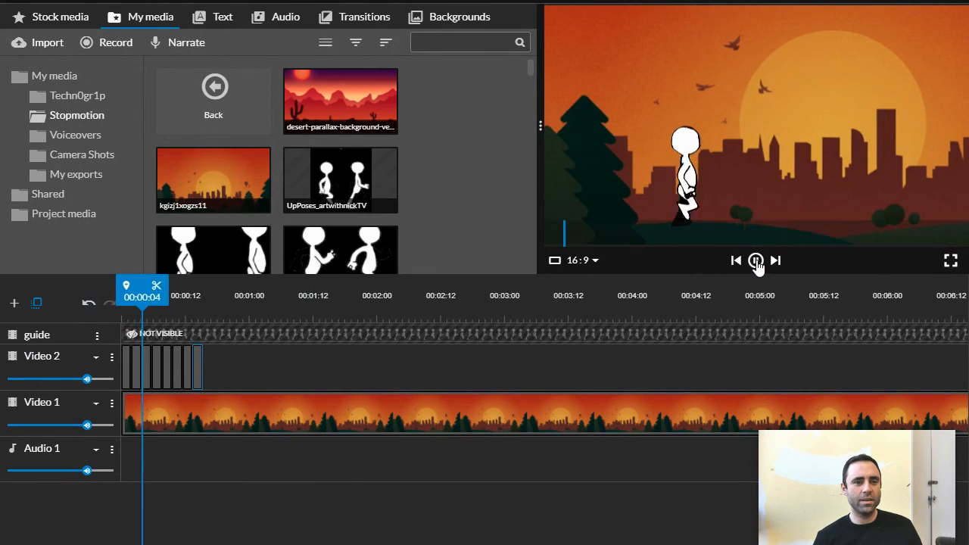
left_click(756, 260)
left_click(202, 301)
left_click_drag(202, 301, 122, 301)
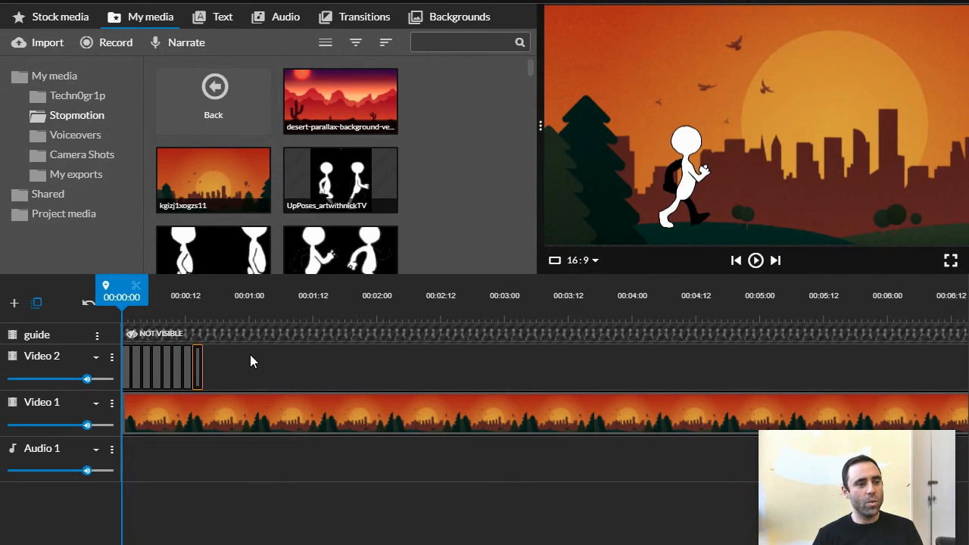
- Copy all eight pose clips on Video 2 and paste them directly after the first cycle at 00:00:16
left_click(224, 359)
left_click_drag(191, 366, 130, 371)
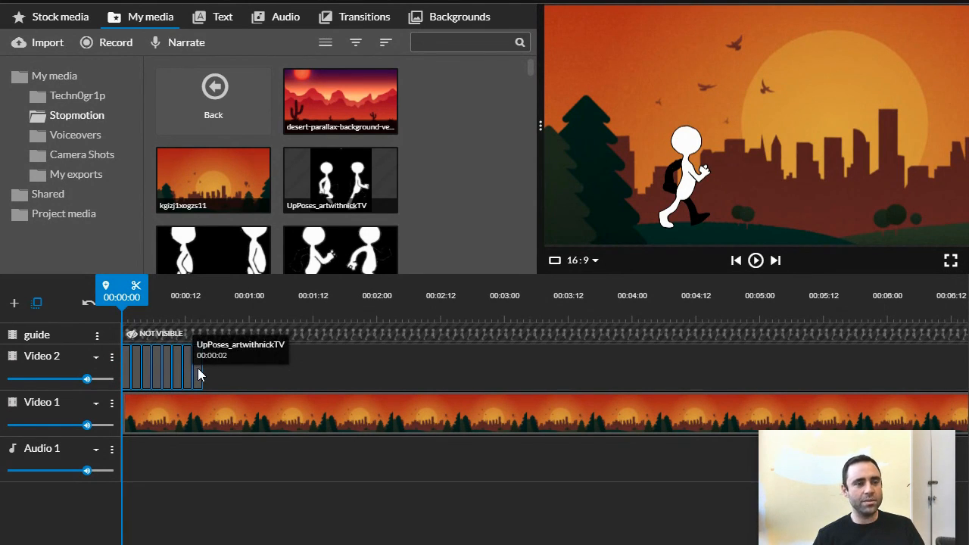
left_click_drag(198, 368, 220, 367)
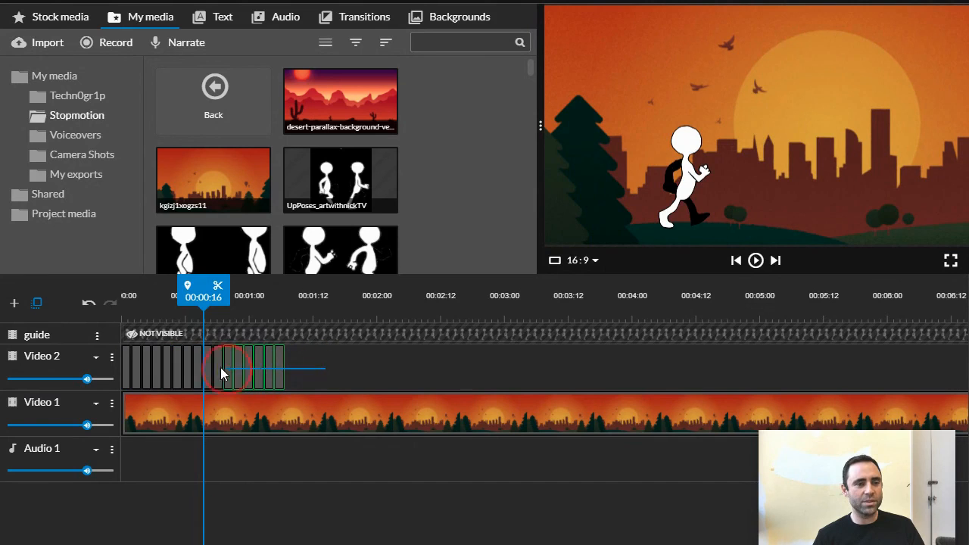
- Copy all the pose clips on Video 2 and paste them repeatedly until the walk cycle spans the whole background clip
left_click_drag(127, 366, 127, 365)
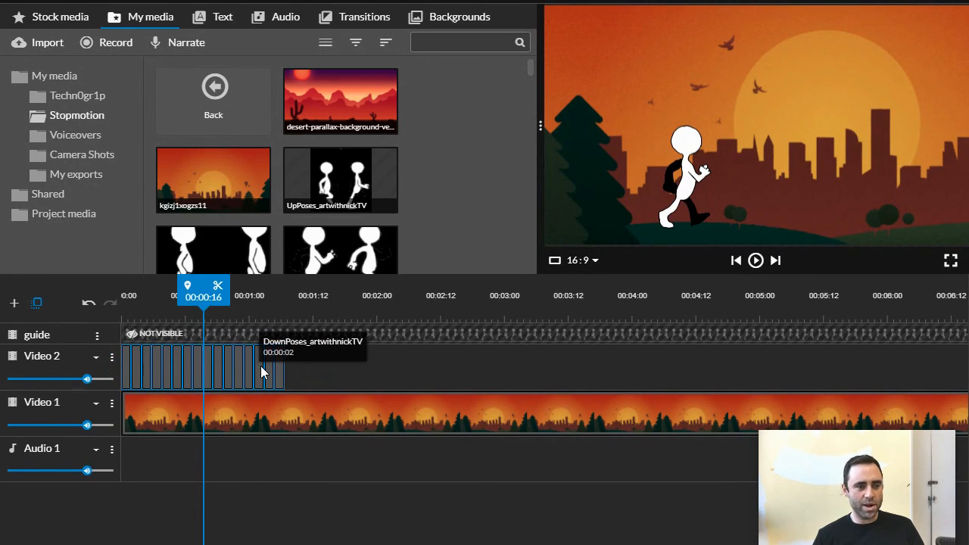
left_click_drag(257, 371, 755, 371)
scroll(392, 396, "down", 5)
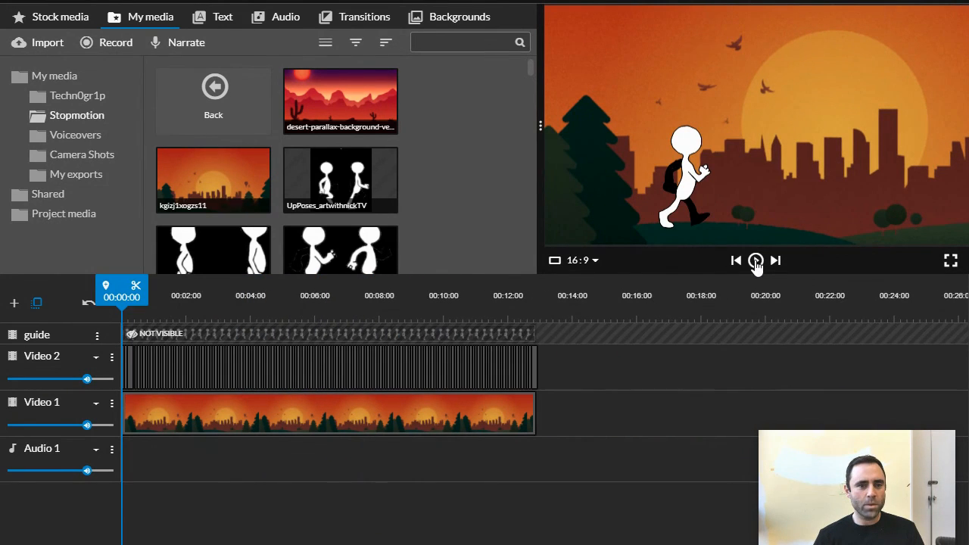
- Preview the looping walk animation full screen from the start of the timeline
left_click(949, 261)
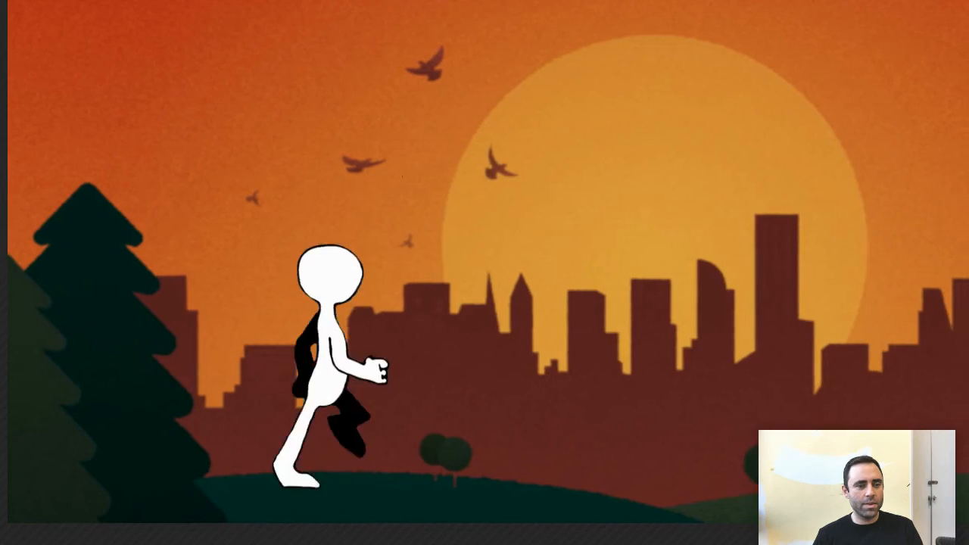